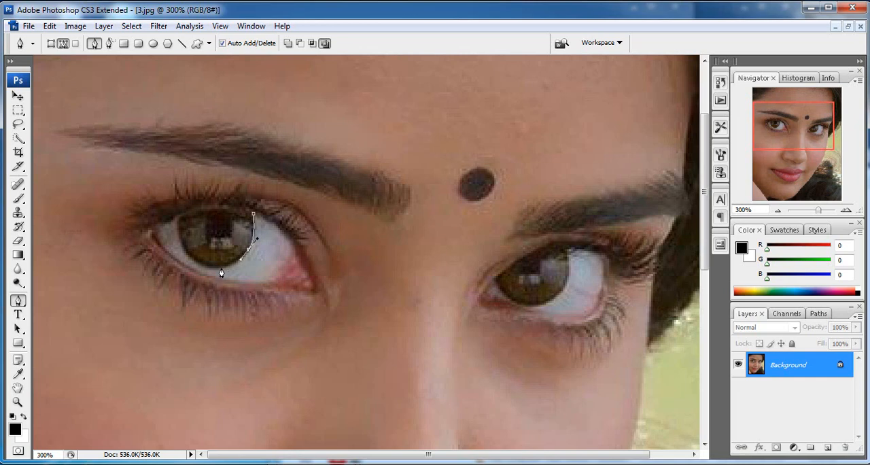
Step: Outline the irises of both eyes with closed Pen tool paths
drag(194, 266, 228, 209)
click(252, 217)
drag(435, 258, 361, 217)
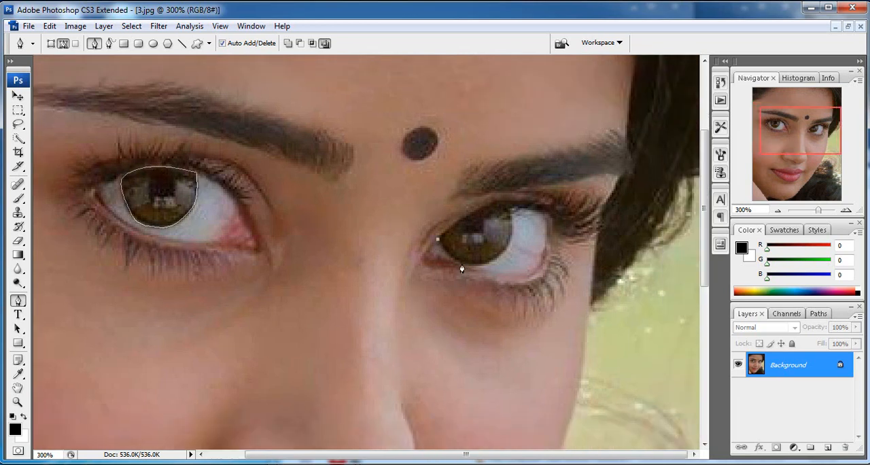
drag(461, 263, 513, 241)
click(509, 212)
drag(478, 215, 467, 221)
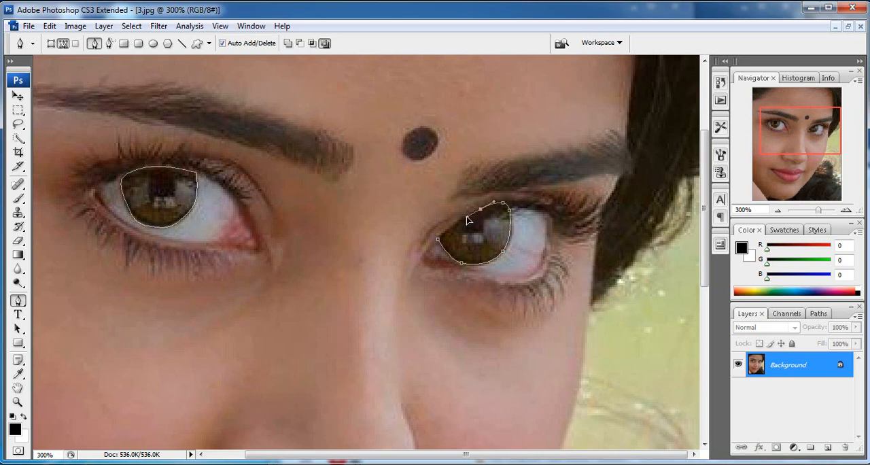
click(438, 242)
alt+click(445, 259)
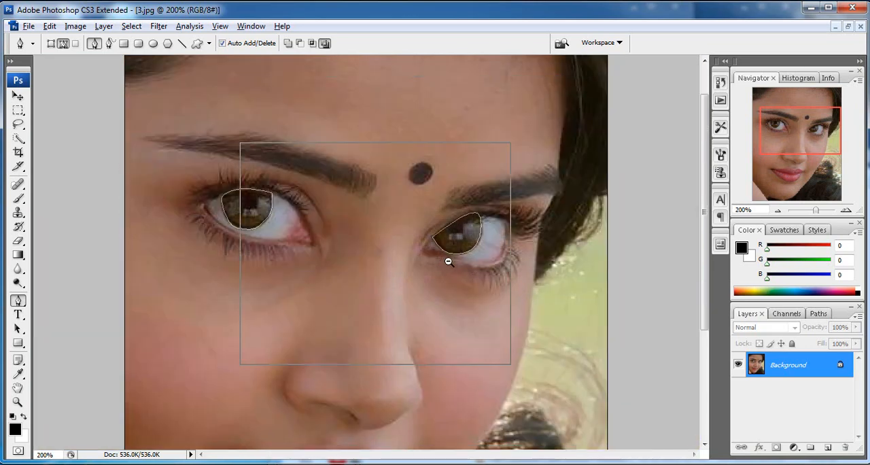
alt+click(450, 260)
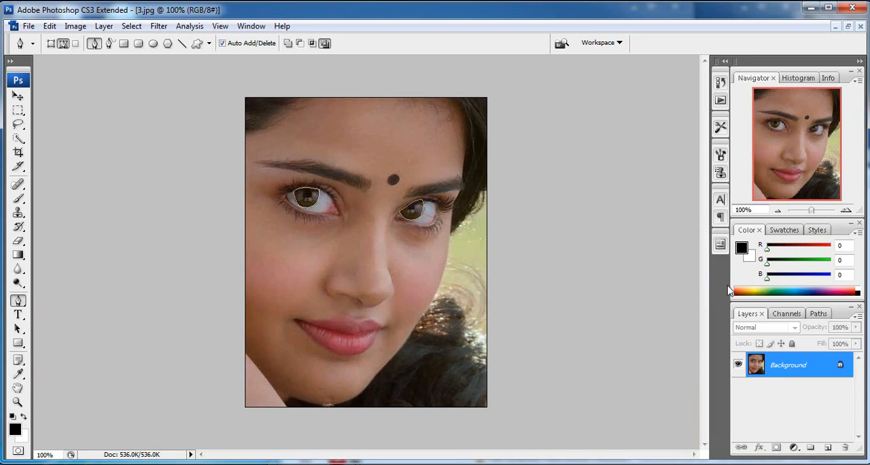
Step: Convert the iris paths into a selection and feather it by 2 pixels
key(ctrl+Return)
key(ctrl+alt+d)
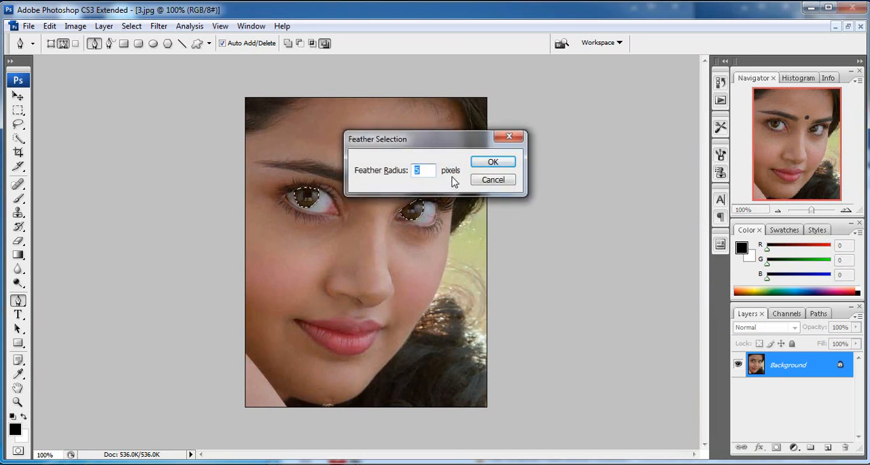
text(2)
key(Return)
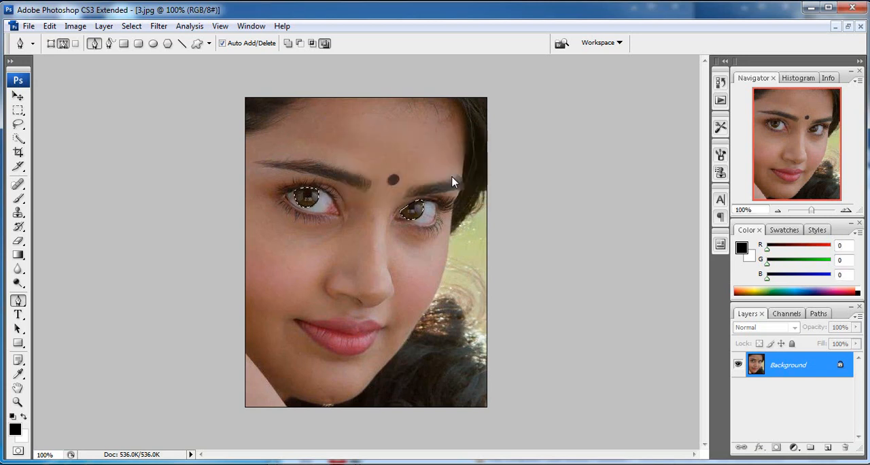
Step: Tint the selected irises blue with midtone Color Balance levels of -14, -3 and +94, and clear the selection
ctrl+click(376, 197)
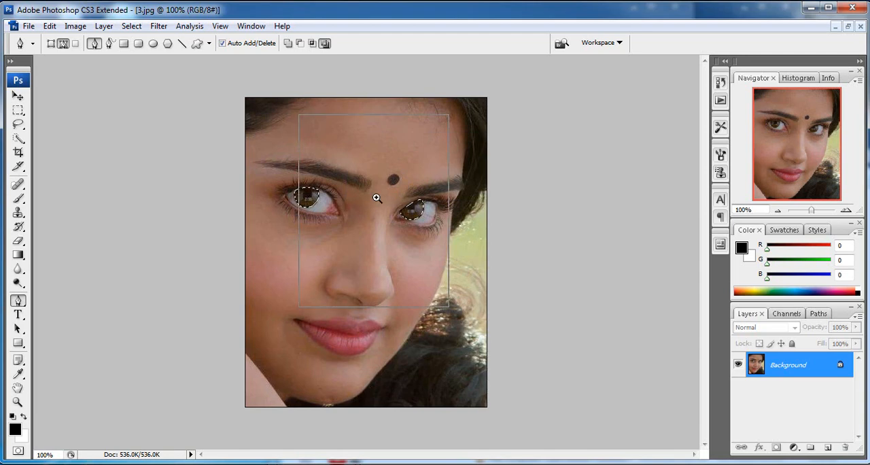
ctrl+click(376, 197)
ctrl+click(376, 197)
drag(403, 286, 450, 189)
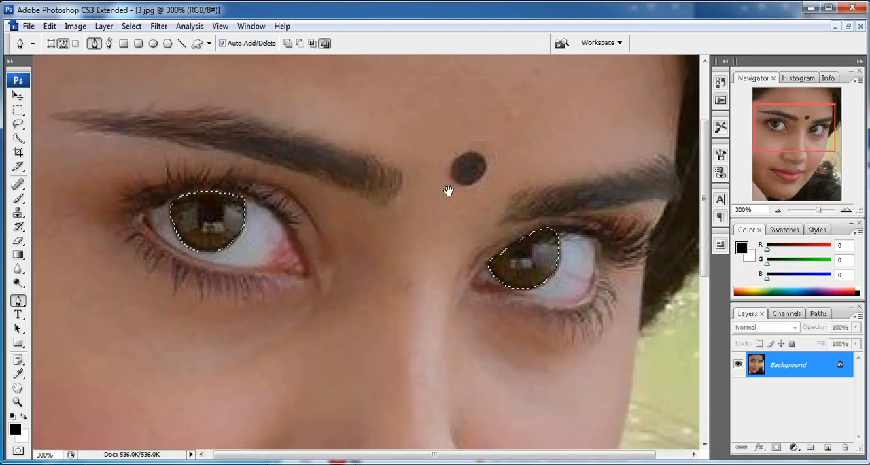
key(ctrl+b)
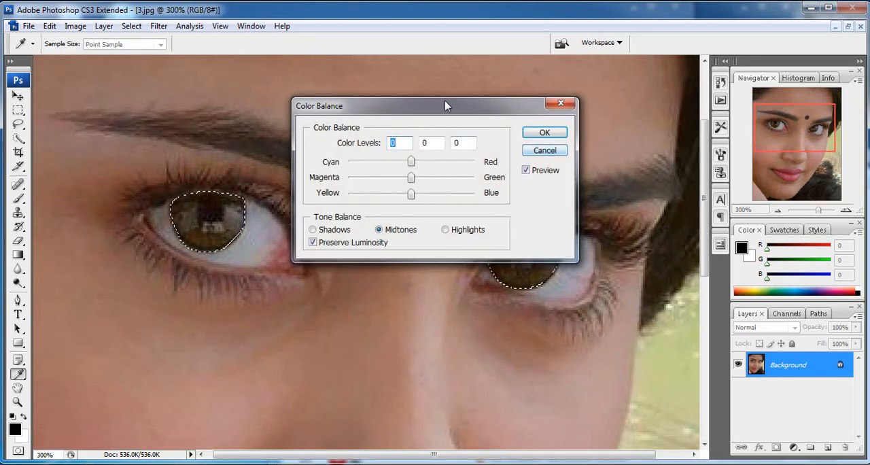
drag(445, 102, 534, 102)
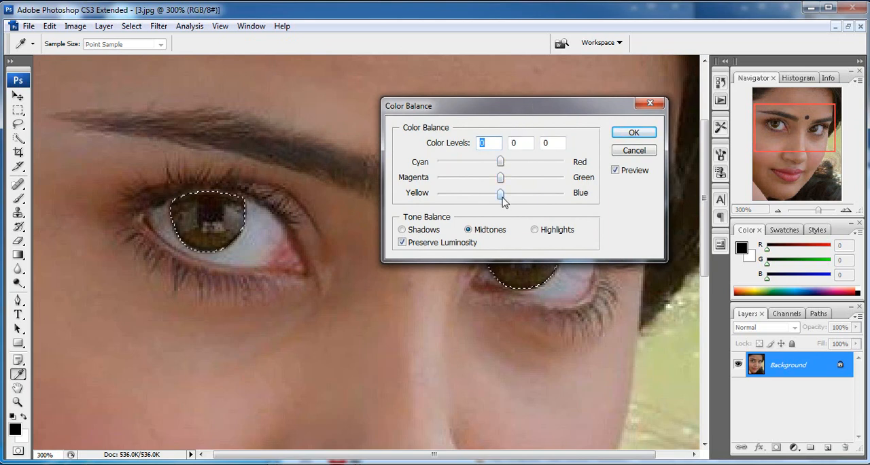
drag(503, 196, 560, 198)
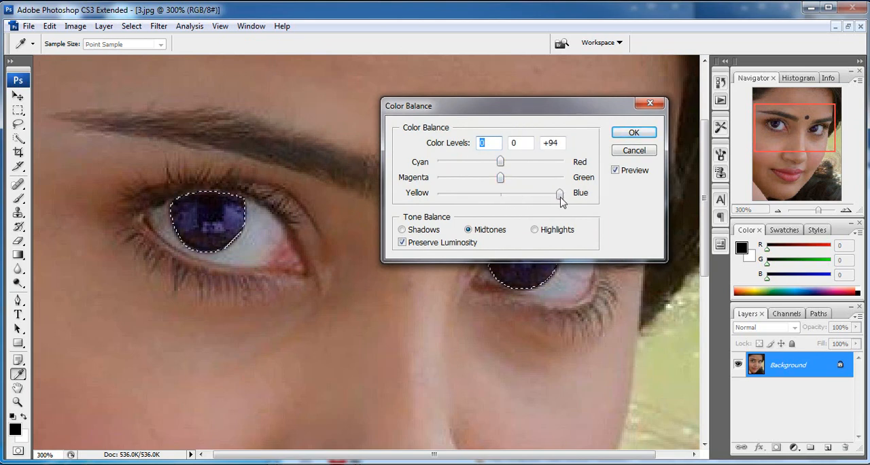
mouse_move(501, 164)
mouse_down()
mouse_move(475, 167)
mouse_move(498, 176)
mouse_up()
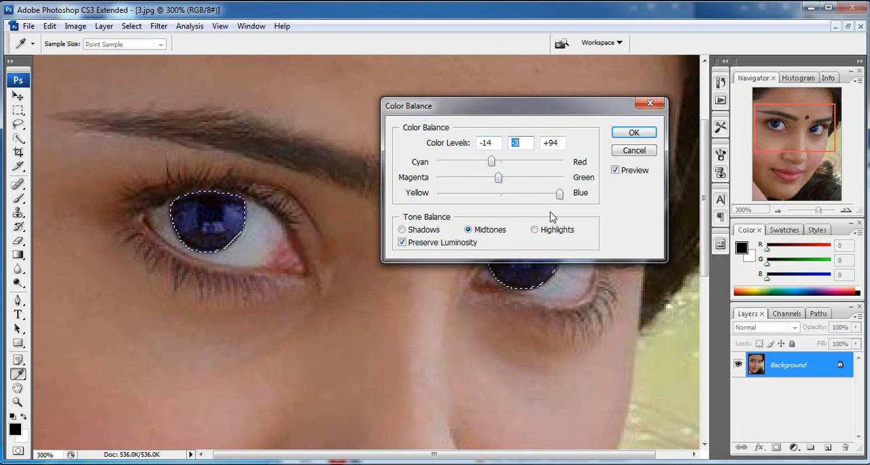
click(631, 133)
key(p)
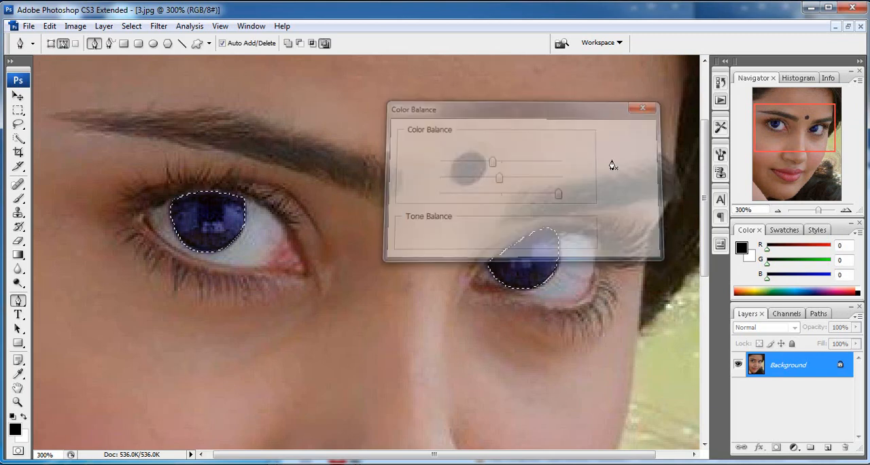
ctrl+alt+click(372, 189)
ctrl+alt+click(372, 189)
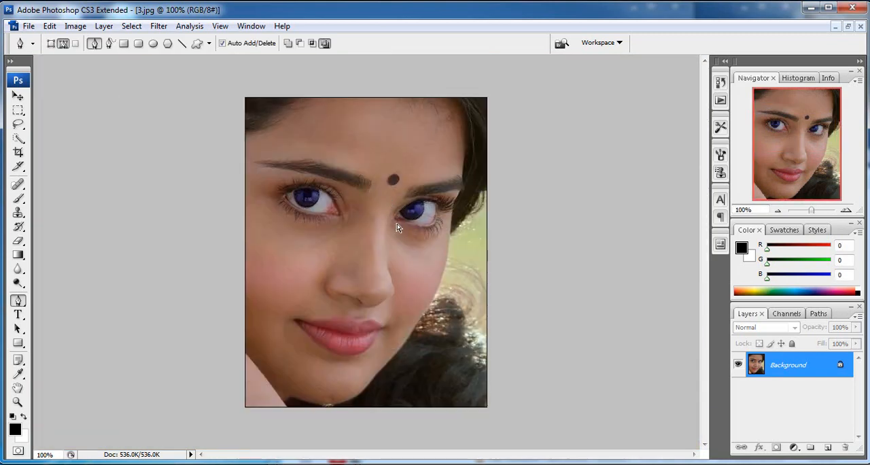
Step: Darken the lash line of the left-hand eye with the Burn tool and a small 9 to 6 px brush, adding an outer wing
ctrl+click(380, 216)
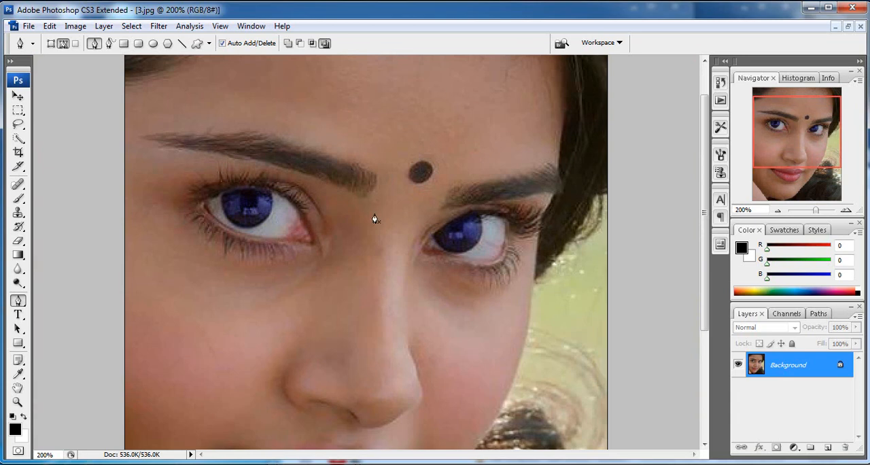
key(o)
right_click(20, 284)
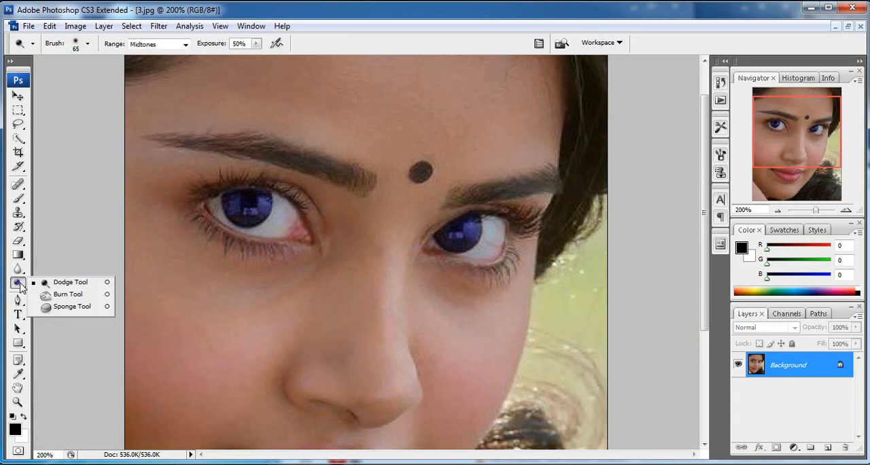
click(67, 294)
key(ctrl+plus)
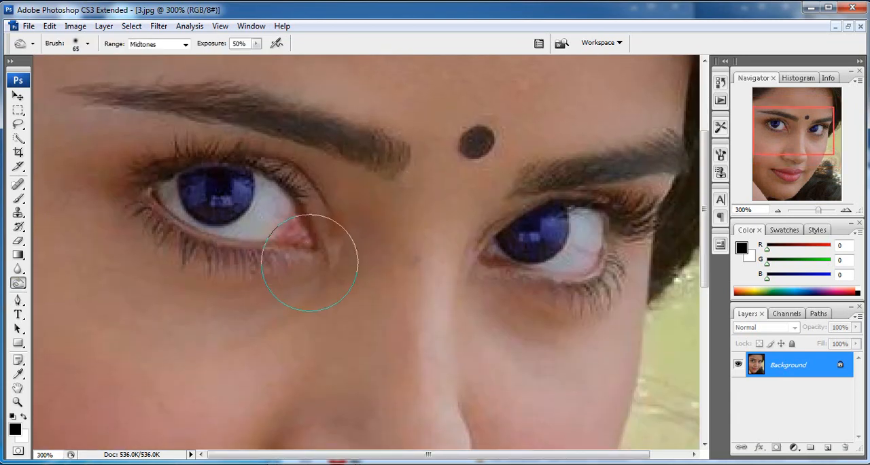
key(bracketleft)
key(bracketleft)
key(bracketleft)
key(bracketleft)
key(bracketleft)
key(bracketleft)
key(bracketleft)
mouse_move(316, 253)
mouse_down()
mouse_move(208, 243)
mouse_move(167, 219)
mouse_move(147, 187)
mouse_up()
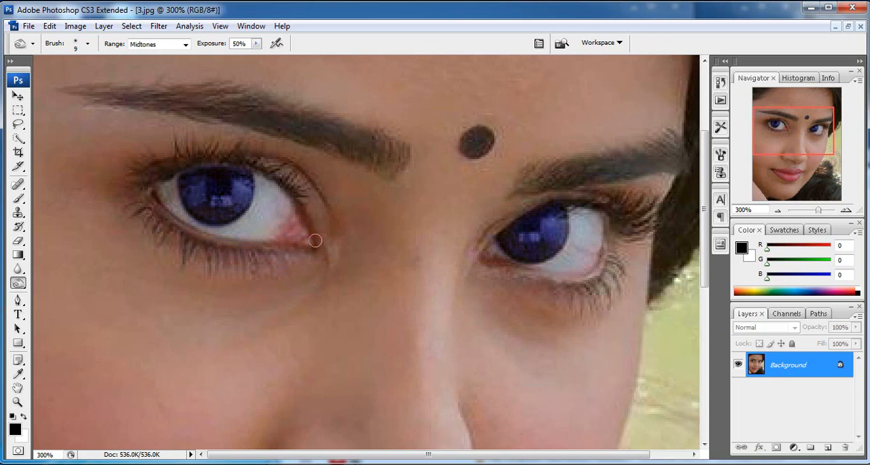
mouse_move(310, 233)
mouse_down()
mouse_move(293, 188)
mouse_move(253, 167)
mouse_move(182, 165)
mouse_move(145, 184)
mouse_move(235, 165)
mouse_move(304, 205)
mouse_move(320, 239)
mouse_move(316, 253)
mouse_move(212, 243)
mouse_move(97, 169)
mouse_move(134, 193)
mouse_move(108, 179)
mouse_move(314, 203)
mouse_up()
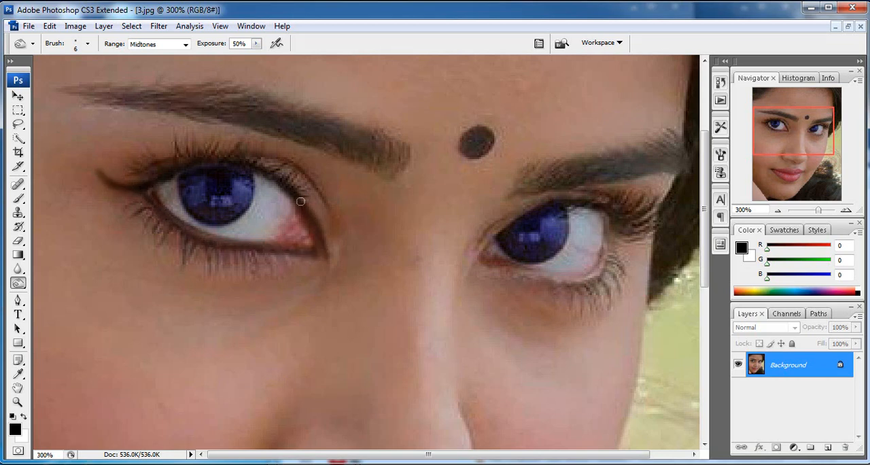
alt+click(331, 202)
alt+click(331, 202)
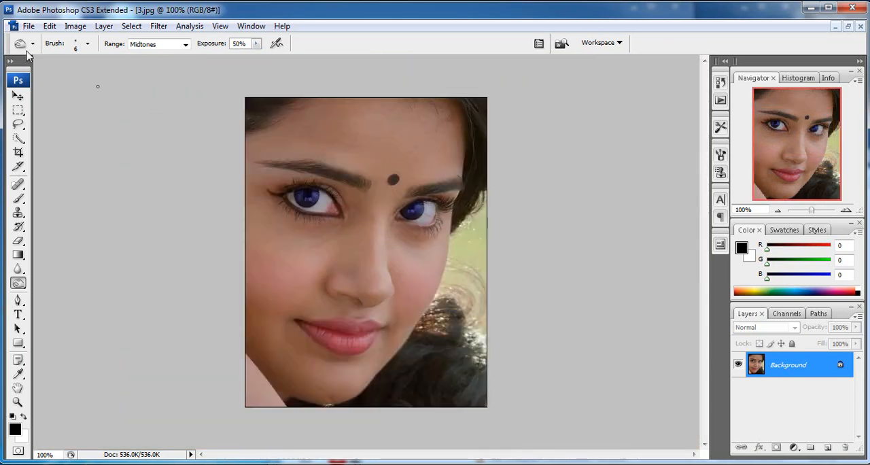
Step: Burn a matching dark liner along the lower lid and corners of the right-hand eye with the 6 px brush
click(87, 43)
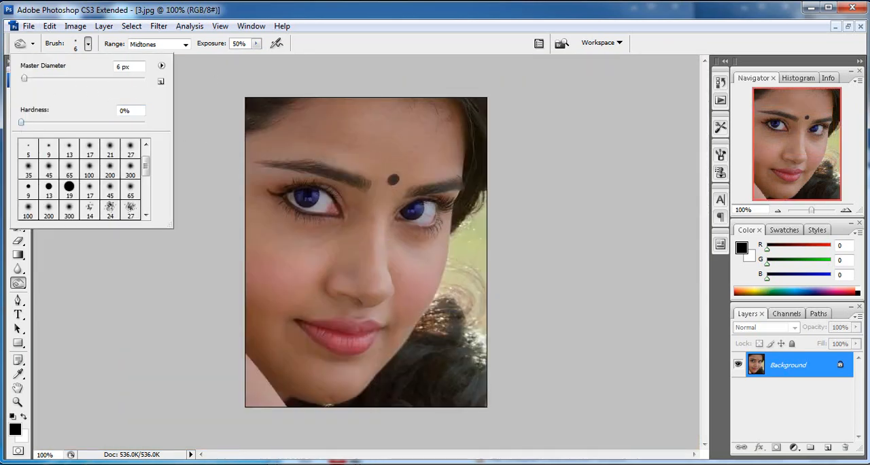
click(62, 317)
ctrl+click(369, 201)
ctrl+click(369, 212)
drag(410, 253, 411, 185)
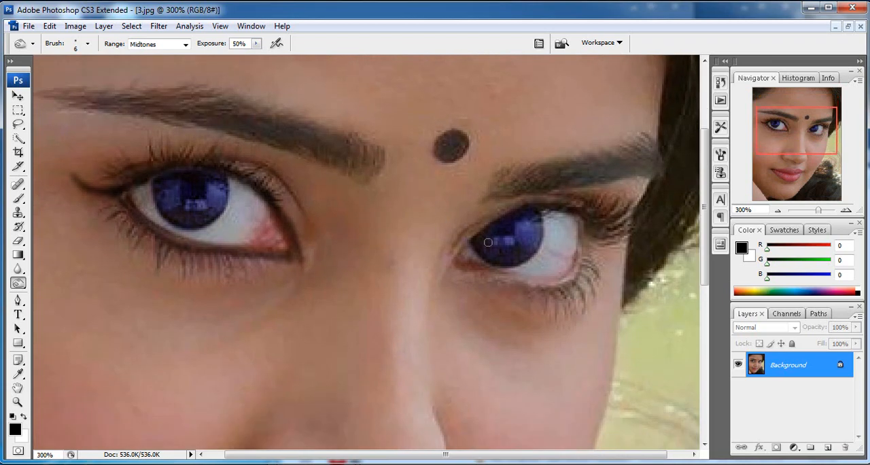
mouse_move(458, 252)
mouse_down()
mouse_move(537, 206)
mouse_move(474, 239)
mouse_move(593, 224)
mouse_move(575, 269)
mouse_up()
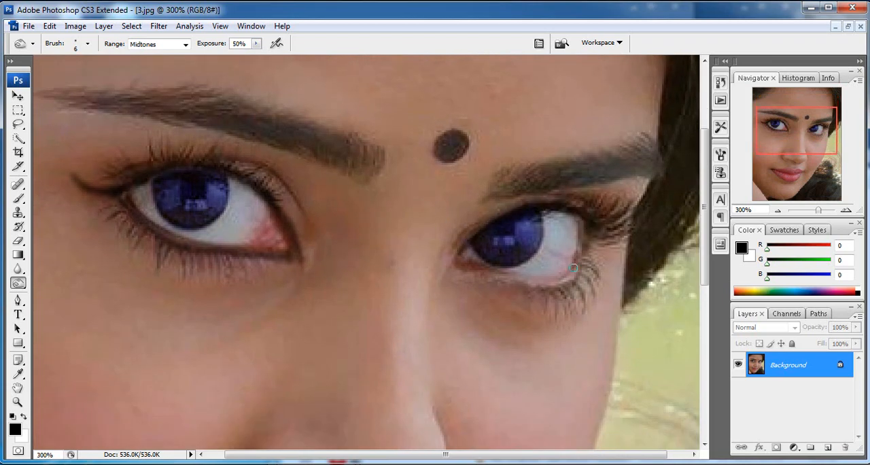
mouse_move(457, 271)
mouse_down()
mouse_move(553, 285)
mouse_move(577, 272)
mouse_move(596, 236)
mouse_move(557, 283)
mouse_move(445, 273)
mouse_move(565, 282)
mouse_move(596, 233)
mouse_move(448, 274)
mouse_move(483, 269)
mouse_move(556, 291)
mouse_move(602, 237)
mouse_up()
drag(451, 262, 455, 271)
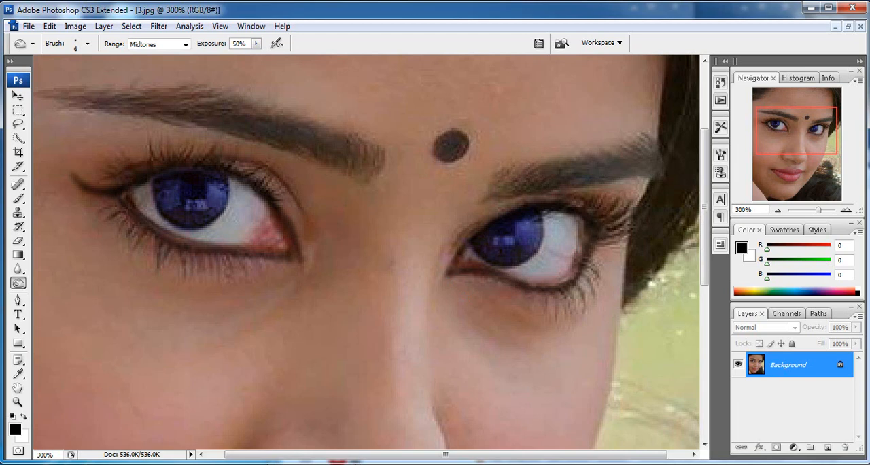
drag(548, 213, 605, 229)
mouse_move(452, 274)
mouse_down()
mouse_move(543, 288)
mouse_move(603, 230)
mouse_up()
Step: Burn a second pass of liner around the upper and lower lids of the left-hand eye
key(space)
drag(429, 227, 455, 182)
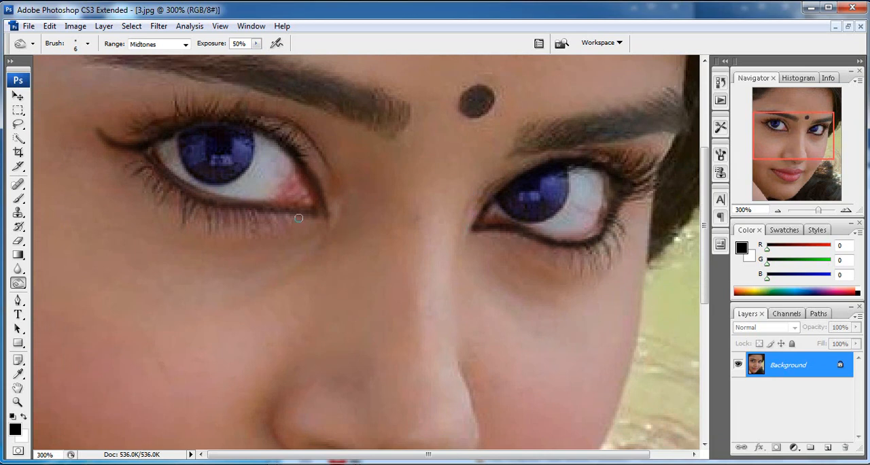
mouse_move(322, 214)
mouse_down()
mouse_move(274, 140)
mouse_move(210, 128)
mouse_up()
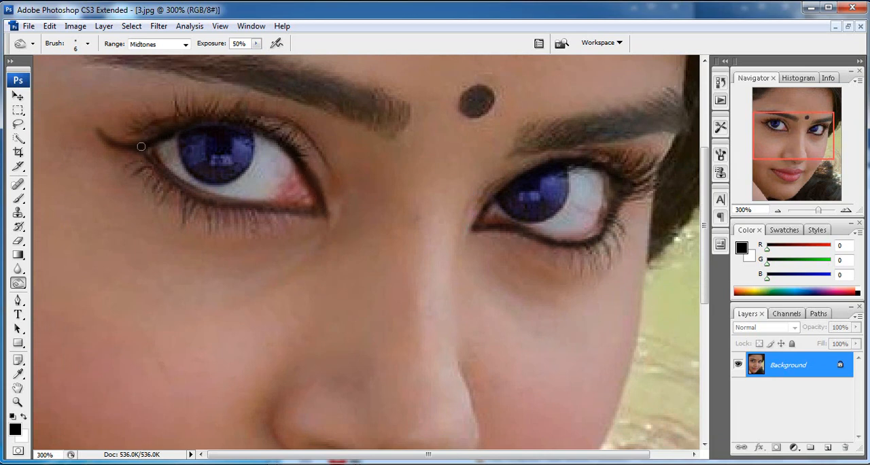
mouse_move(146, 159)
mouse_down()
mouse_move(171, 185)
mouse_move(244, 211)
mouse_move(319, 216)
mouse_up()
alt+click(308, 169)
alt+click(308, 169)
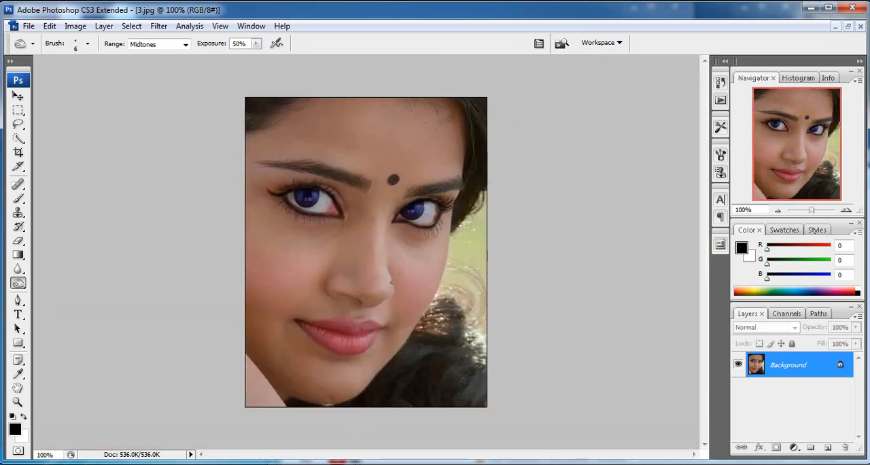
Step: Deepen the left-hand eye's burned liner along the lower lid, the inner upper lid and the inner corner
ctrl+click(343, 211)
ctrl+click(344, 212)
drag(273, 281, 276, 228)
mouse_move(155, 227)
mouse_down()
mouse_move(185, 255)
mouse_move(223, 264)
mouse_move(207, 264)
mouse_move(319, 278)
mouse_up()
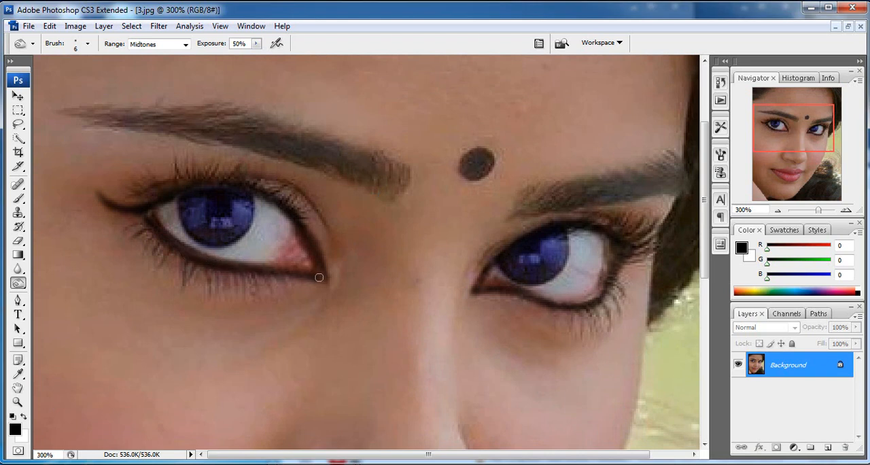
drag(307, 243, 278, 210)
drag(314, 258, 324, 278)
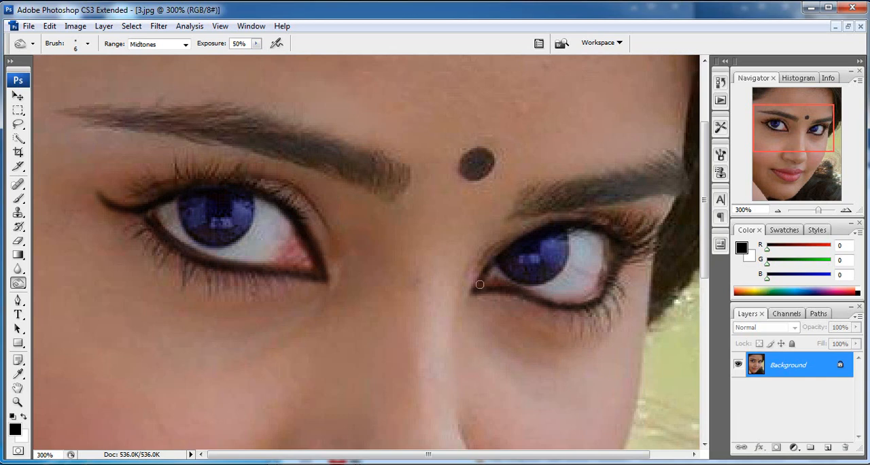
Step: Deepen the right-hand eye's burned liner along the upper lid, lower lid and outer lashes
mouse_move(569, 230)
mouse_down()
mouse_move(615, 245)
mouse_move(608, 293)
mouse_up()
drag(481, 291, 568, 306)
drag(638, 243, 640, 244)
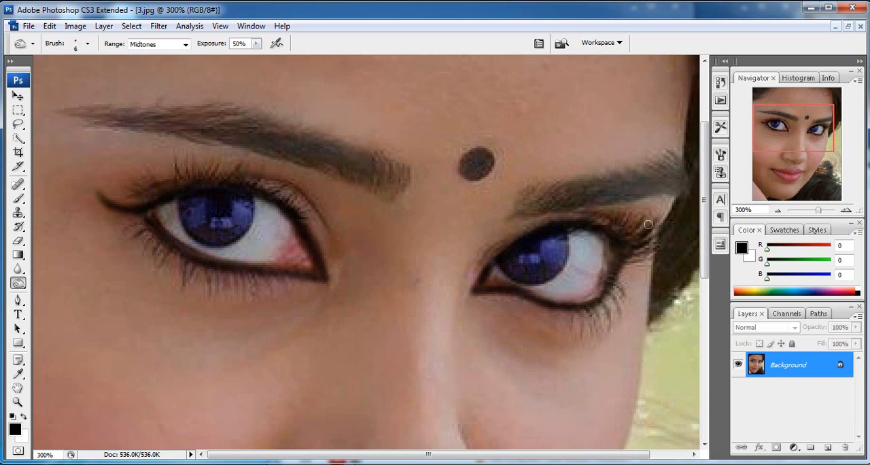
key(ctrl+minus)
key(ctrl+minus)
key(ctrl+minus)
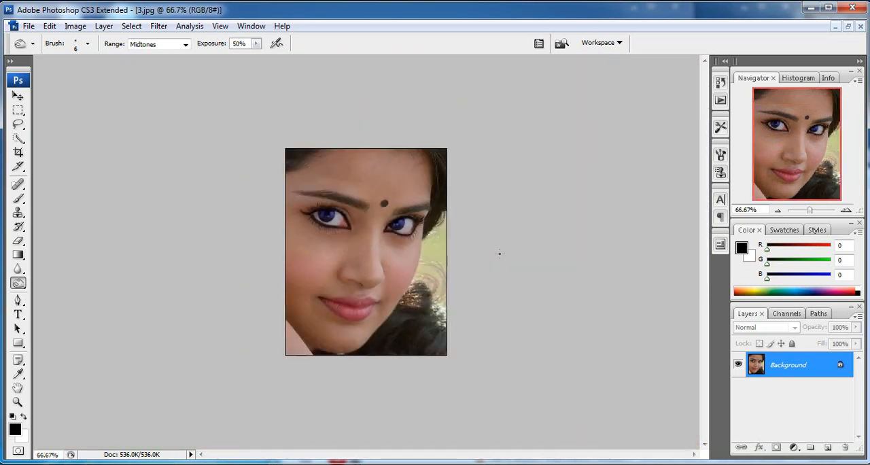
Step: Paint three small black dots in a triangle on the chin with a 5 px Brush
key(ctrl+plus)
key(ctrl+plus)
key(ctrl+plus)
click(18, 198)
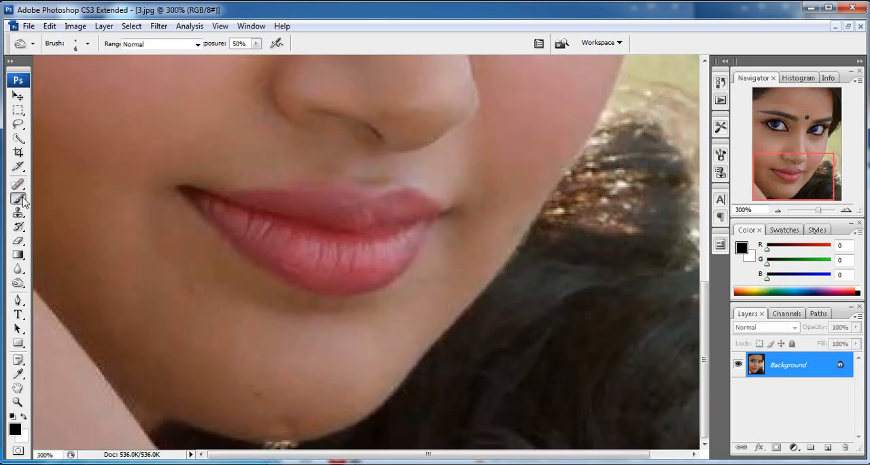
click(90, 44)
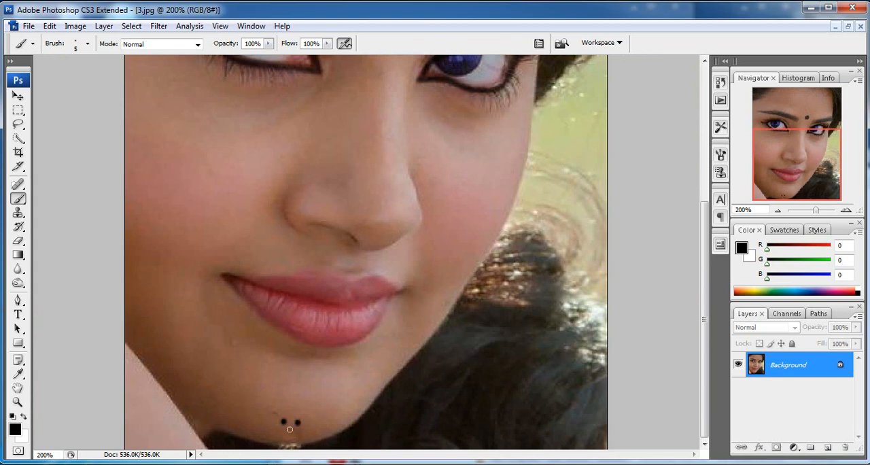
alt+click(354, 373)
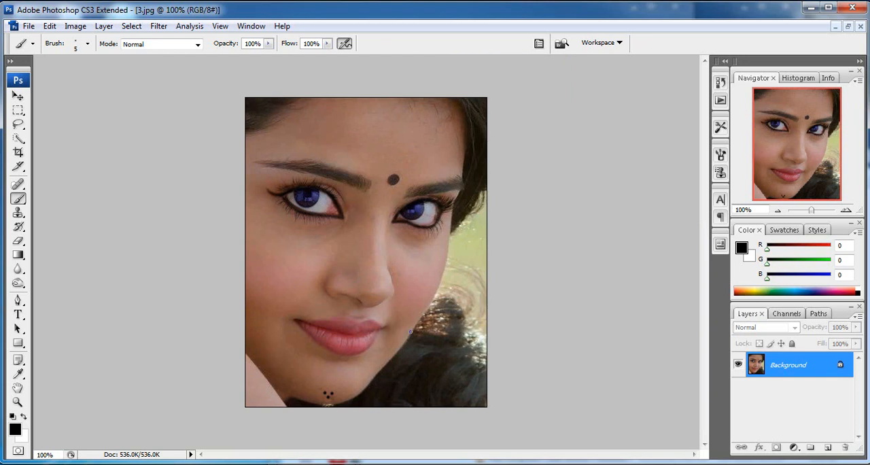
ctrl+click(334, 314)
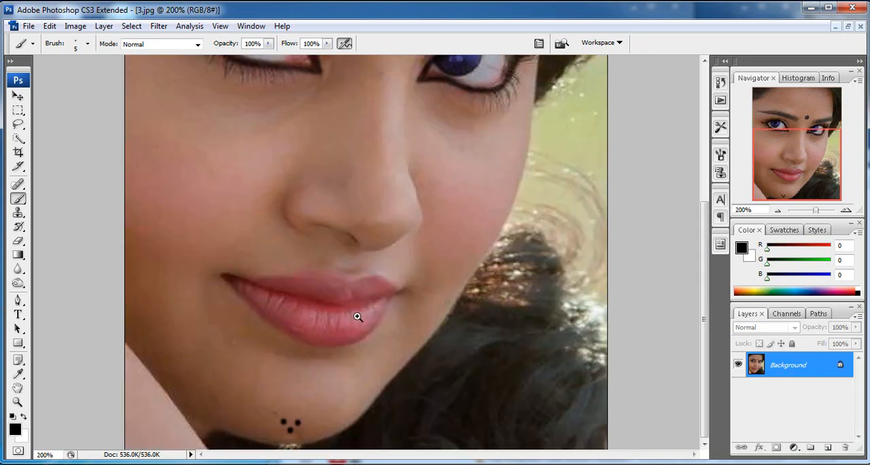
scroll(367, 182, up, 1)
scroll(372, 181, down, 1)
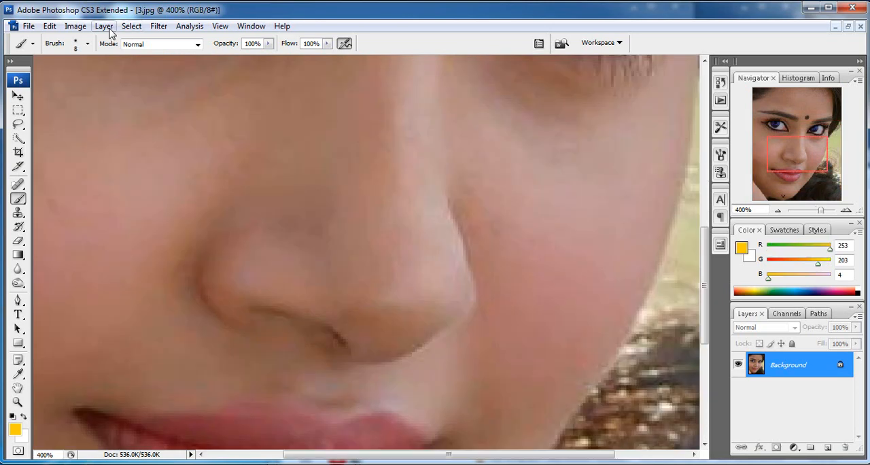
Step: Add a new empty layer above the Background and set the foreground colour to golden yellow (RGB 253, 202, 0)
click(104, 26)
mouse_move(136, 36)
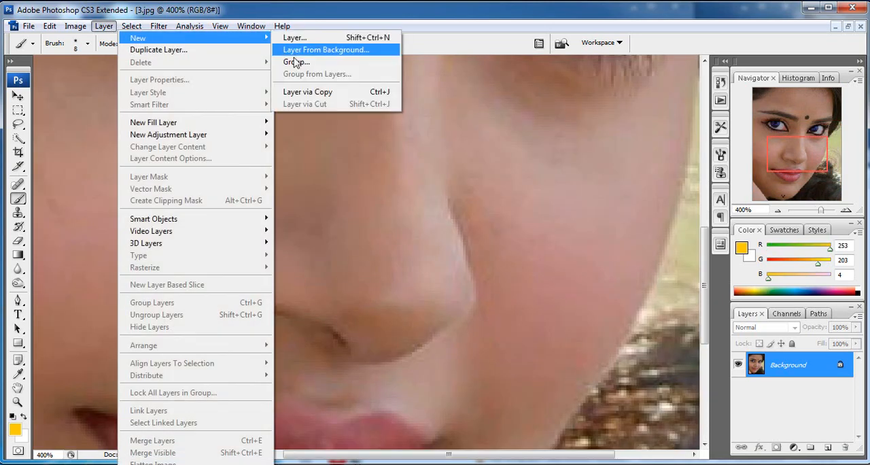
click(351, 37)
click(544, 146)
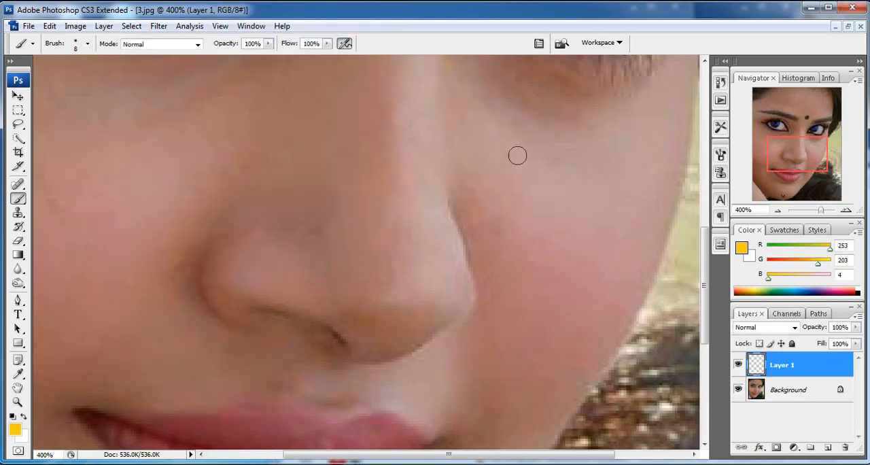
click(15, 429)
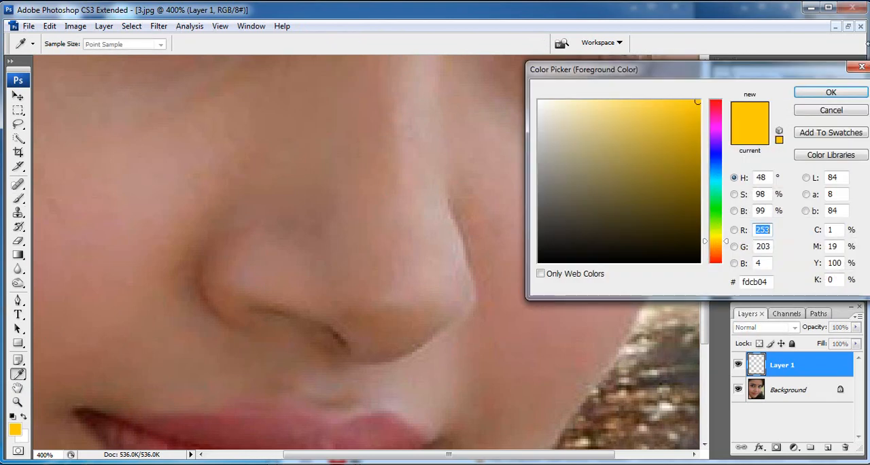
click(697, 102)
click(829, 91)
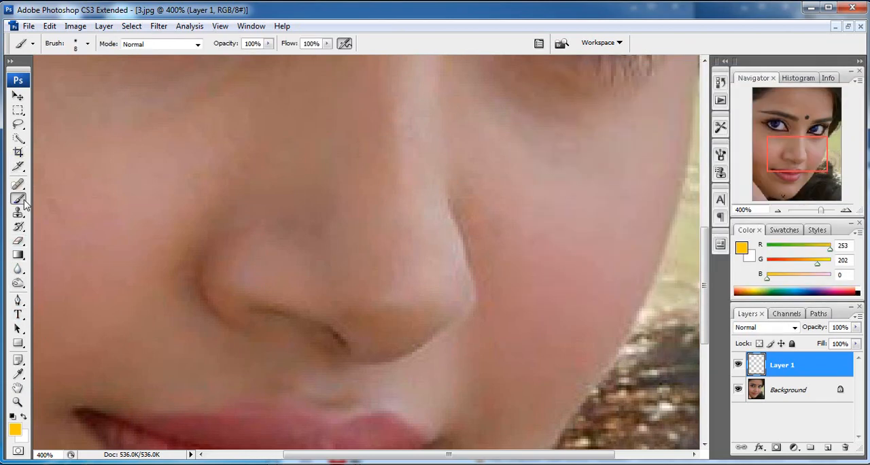
Step: Paint a small cross-shaped cluster of yellow dots on the side of the nose with an 11 px Brush at 31% hardness
click(87, 44)
drag(63, 127, 60, 123)
drag(25, 80, 28, 80)
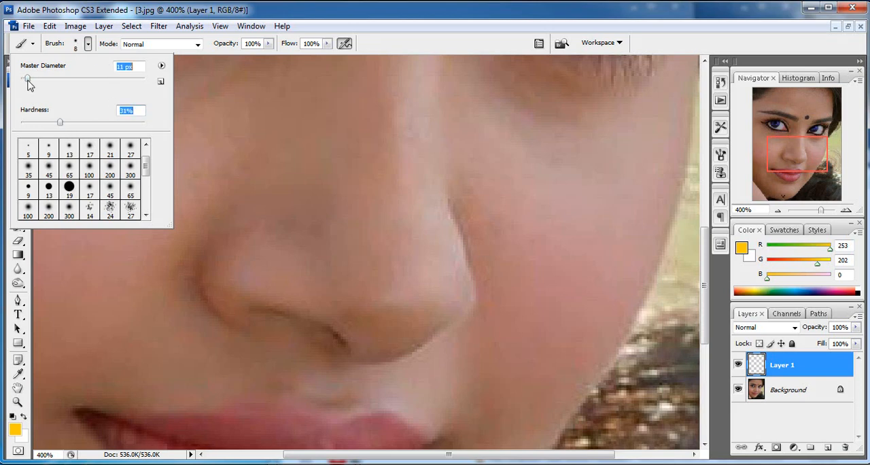
key(ctrl+minus)
key(ctrl+minus)
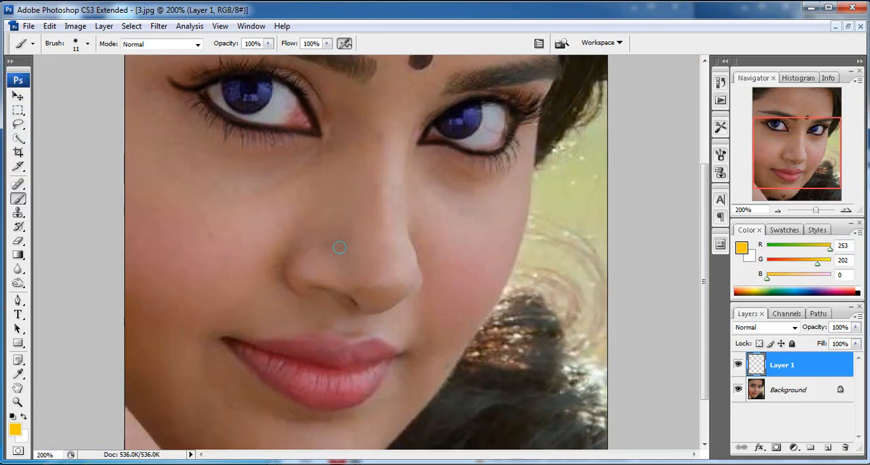
click(340, 247)
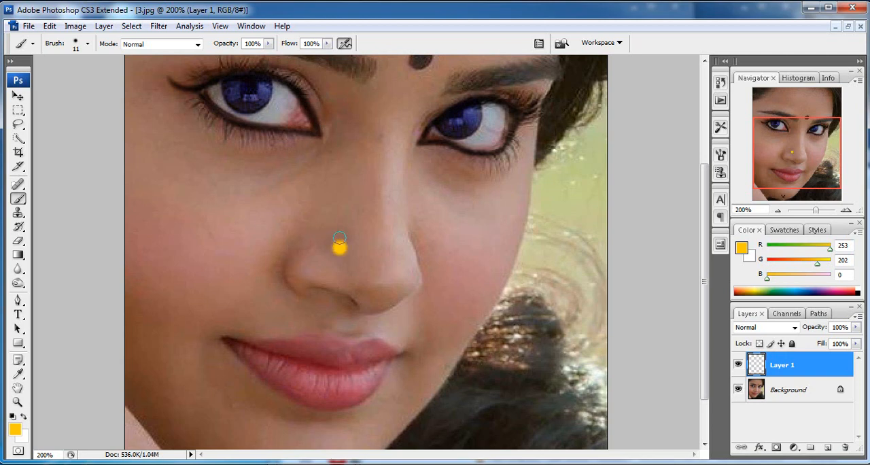
click(339, 236)
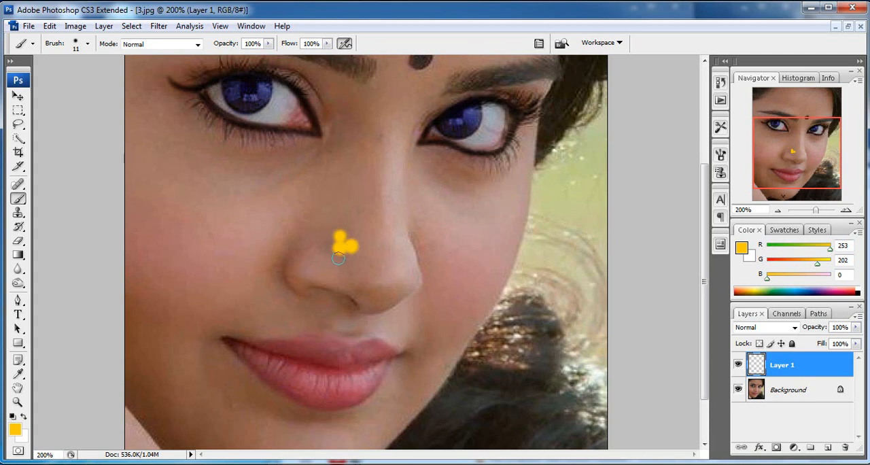
click(339, 258)
click(329, 246)
alt+click(361, 251)
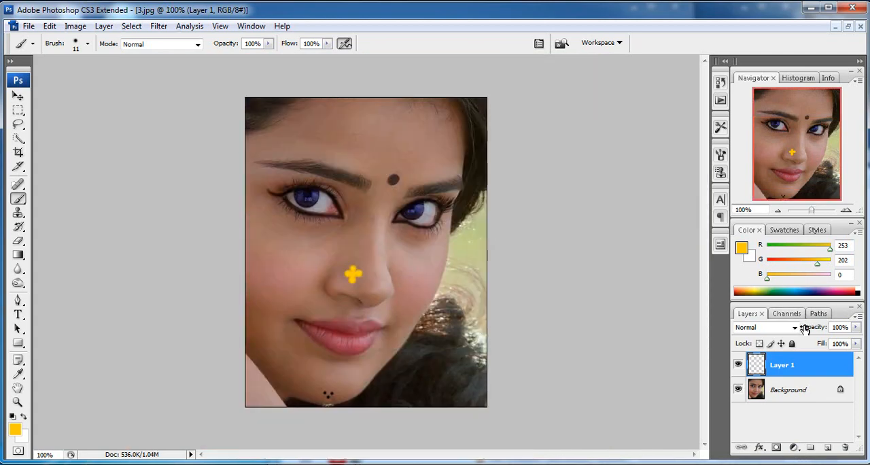
Step: Apply a Drop Shadow and a Bevel and Emboss with a 3 px bevel size to the nose ornament's layer
click(763, 450)
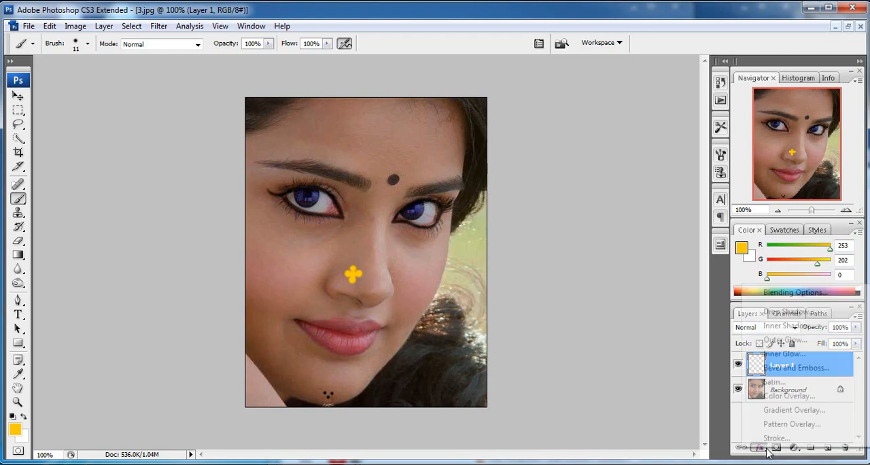
click(785, 314)
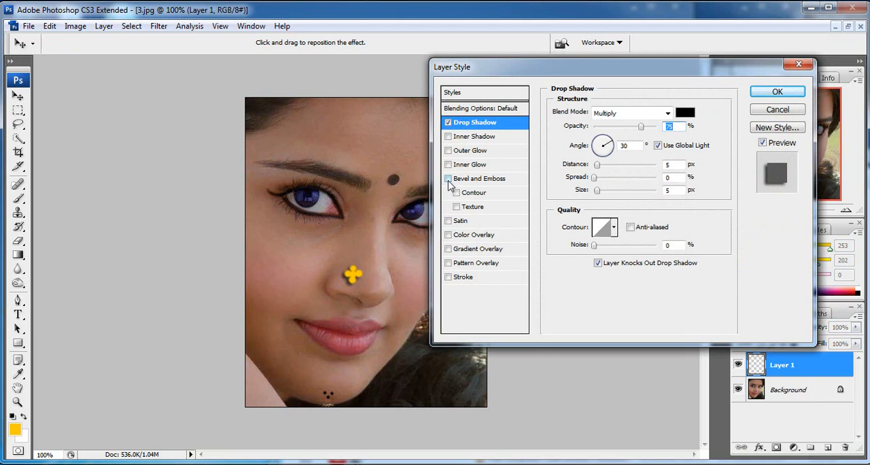
click(448, 179)
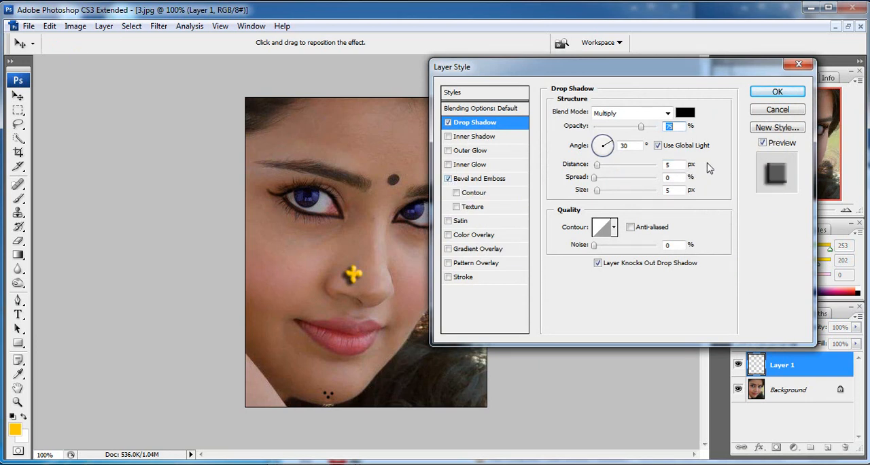
click(492, 180)
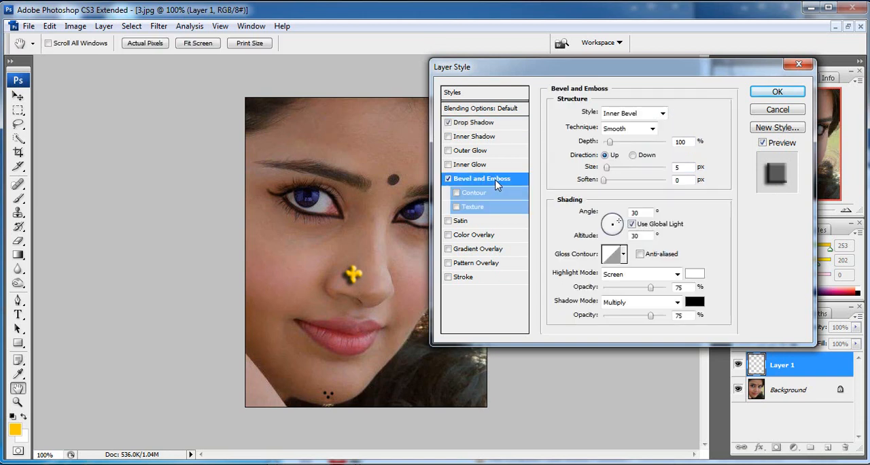
double_click(682, 168)
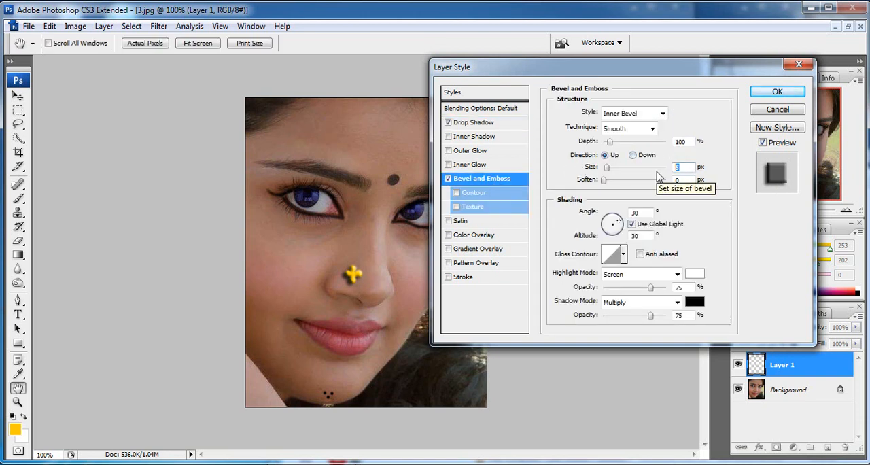
text(2)
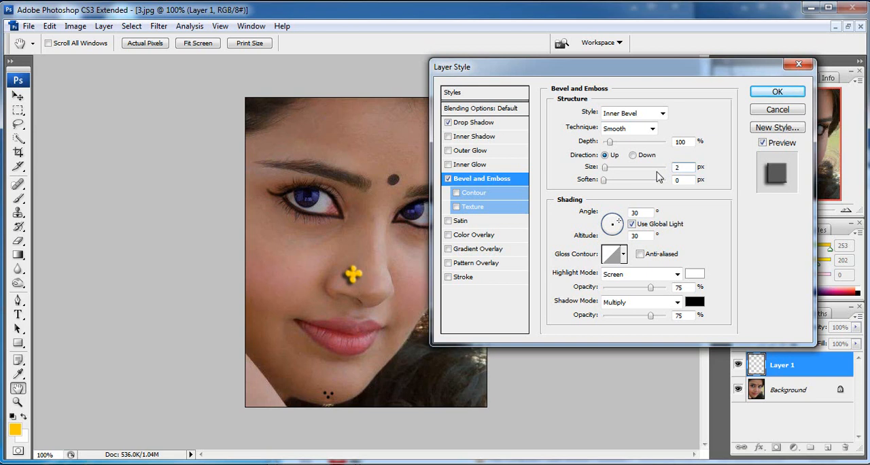
text(3)
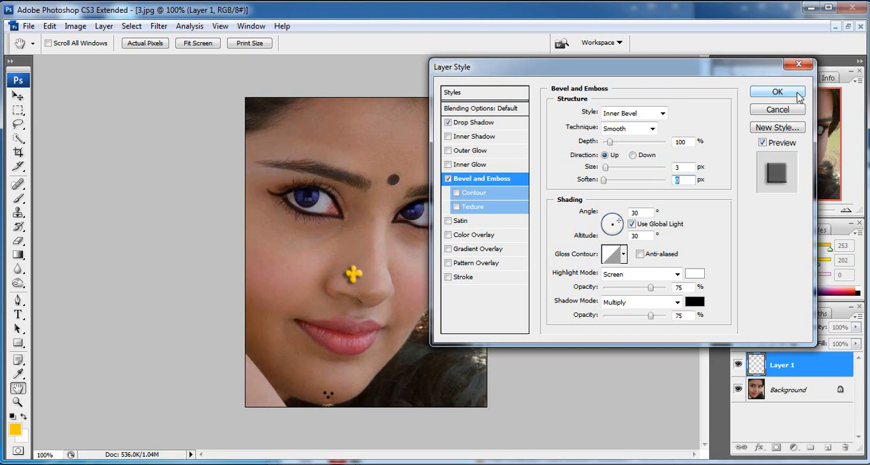
Step: Lighten the ornament's drop shadow by lowering its opacity and setting its distance to 3 px, and apply the layer style
click(492, 123)
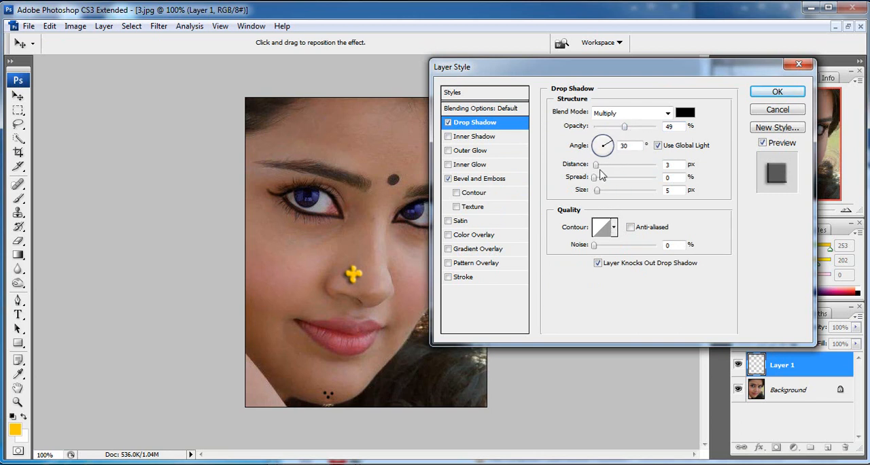
mouse_move(627, 133)
mouse_down()
mouse_move(636, 134)
mouse_move(619, 131)
mouse_up()
click(776, 91)
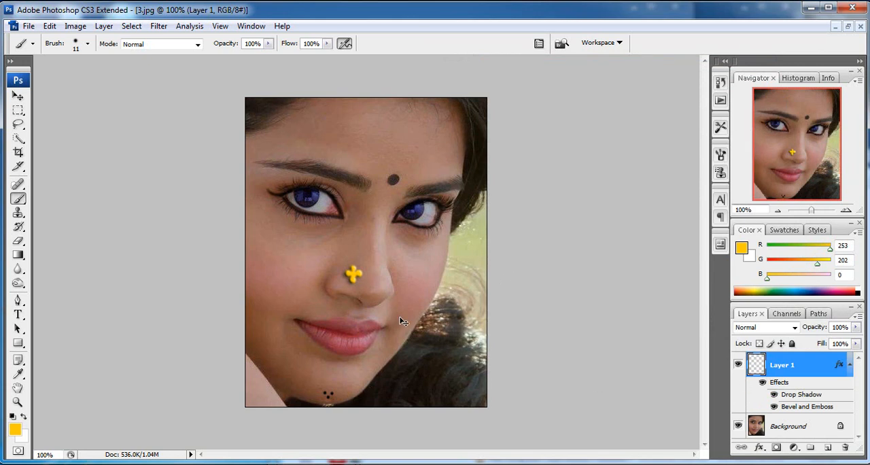
Step: Scale the nose ornament down slightly with Free Transform and shift it slightly towards the bridge of the nose
key(ctrl+t)
drag(365, 263, 367, 263)
key(Return)
key(v)
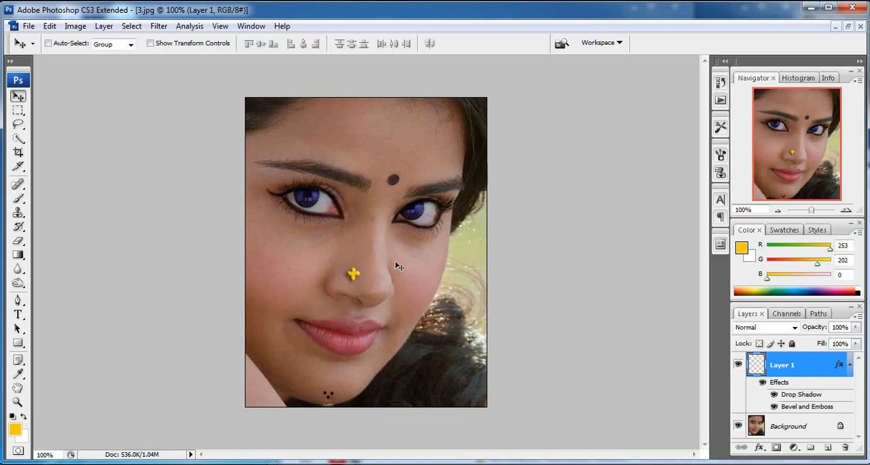
drag(352, 276, 355, 273)
key(ctrl+minus)
key(ctrl+minus)
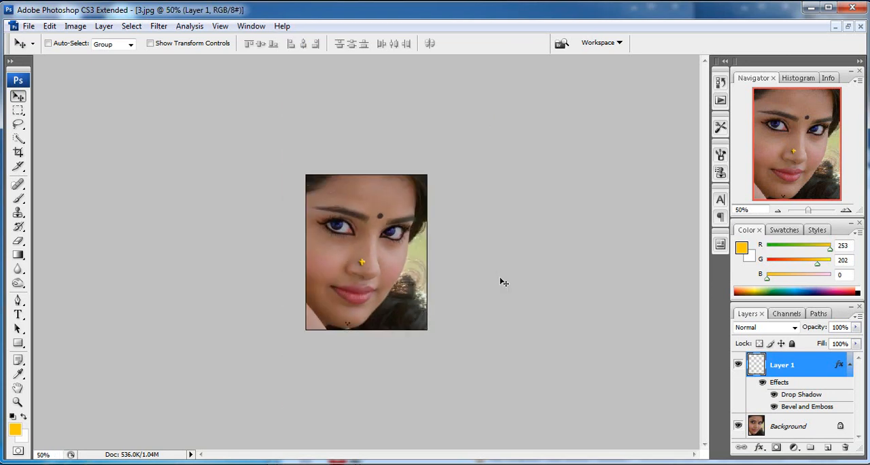
key(ctrl+plus)
key(ctrl+plus)
drag(359, 274, 358, 277)
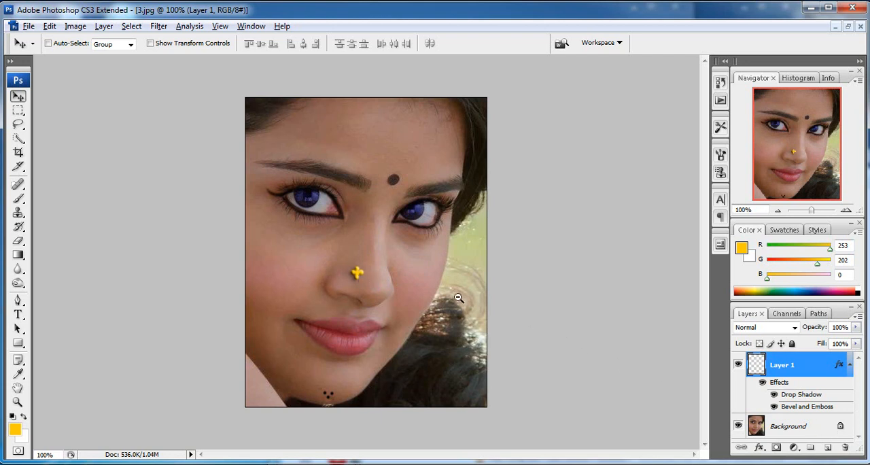
Step: Choose the Pen tool for outlining the lips and add a new empty layer above the nose ornament's layer
ctrl+alt+click(439, 292)
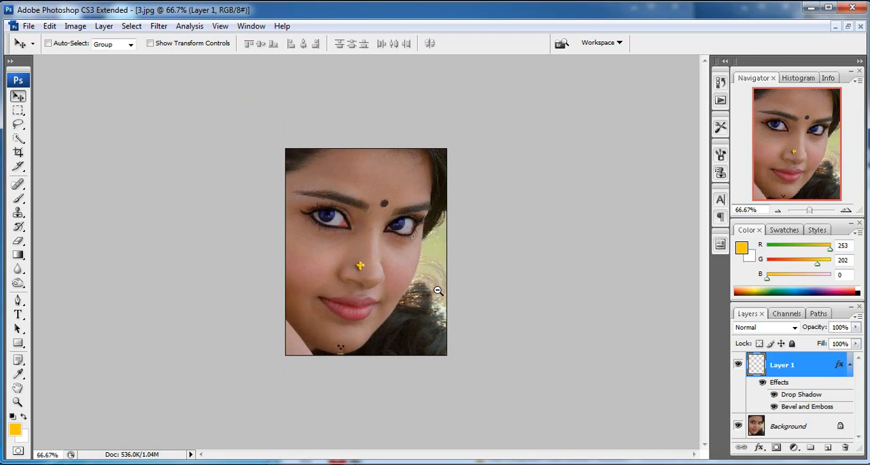
ctrl+click(384, 231)
ctrl+click(385, 231)
drag(425, 264, 483, 107)
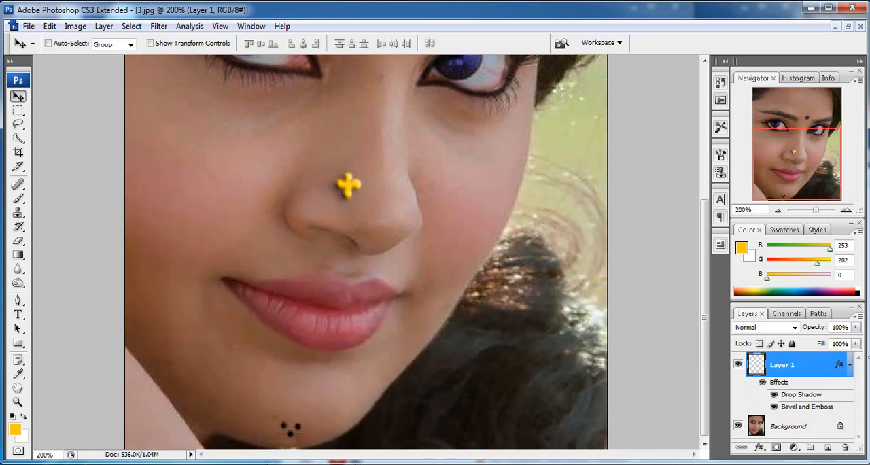
click(18, 300)
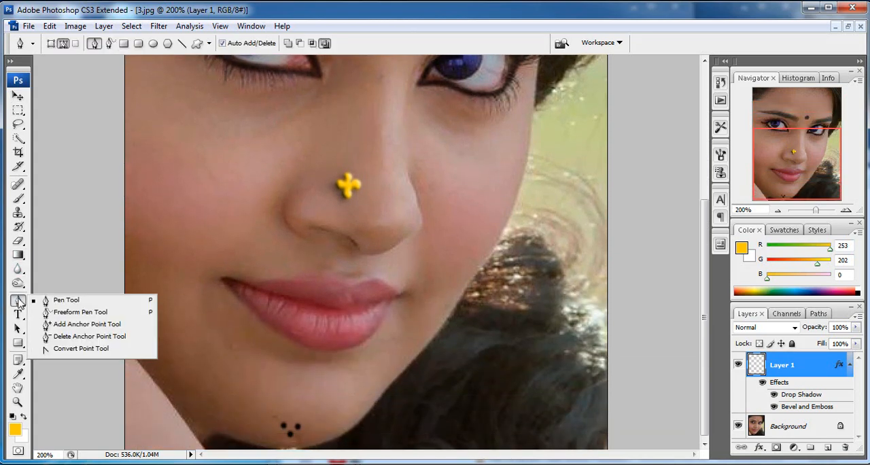
click(402, 299)
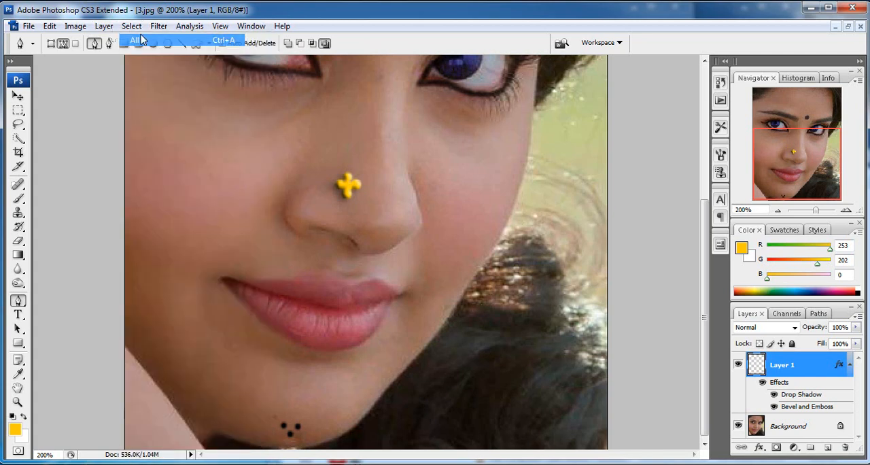
click(104, 26)
mouse_move(144, 38)
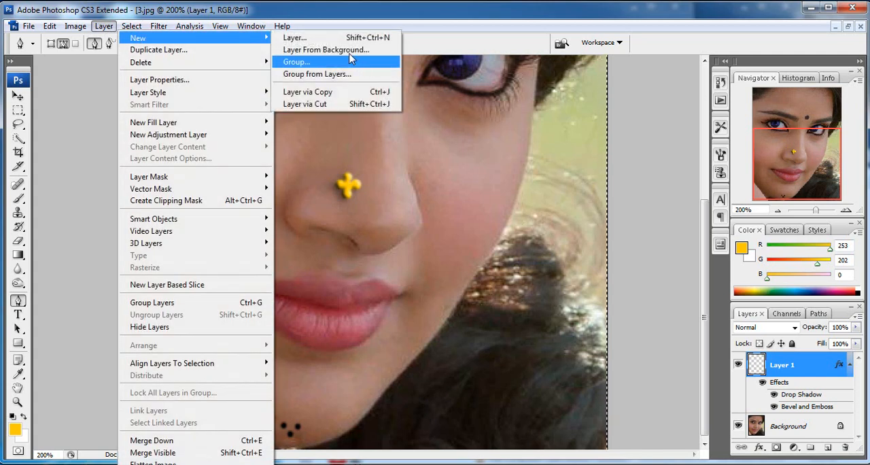
click(349, 36)
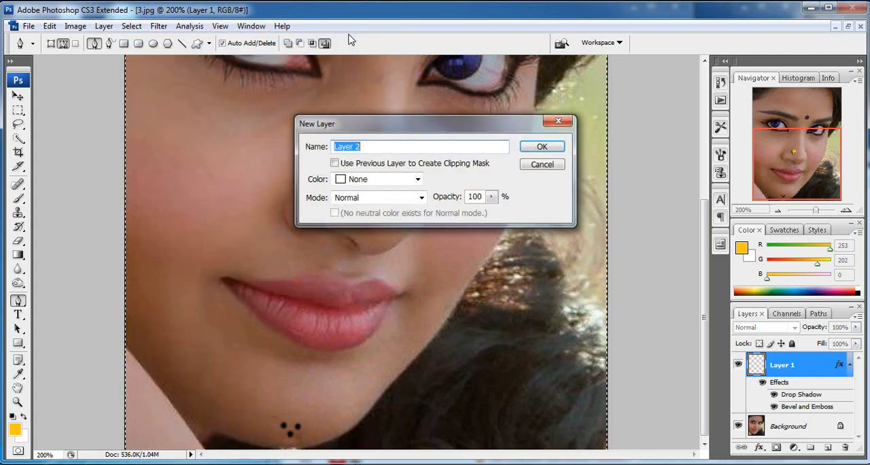
click(554, 147)
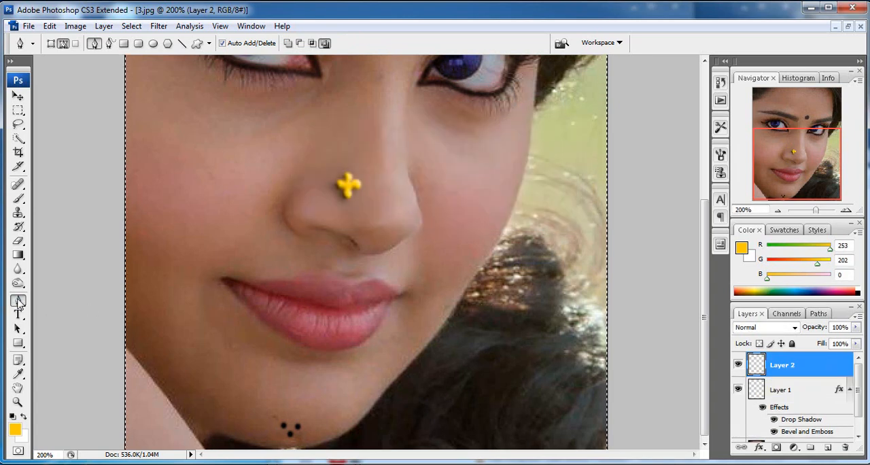
Step: Trace a closed path around the outer contour of the lips with the Pen tool
drag(377, 282, 350, 286)
click(351, 282)
drag(268, 283, 262, 288)
key(ctrl+z)
drag(319, 277, 294, 283)
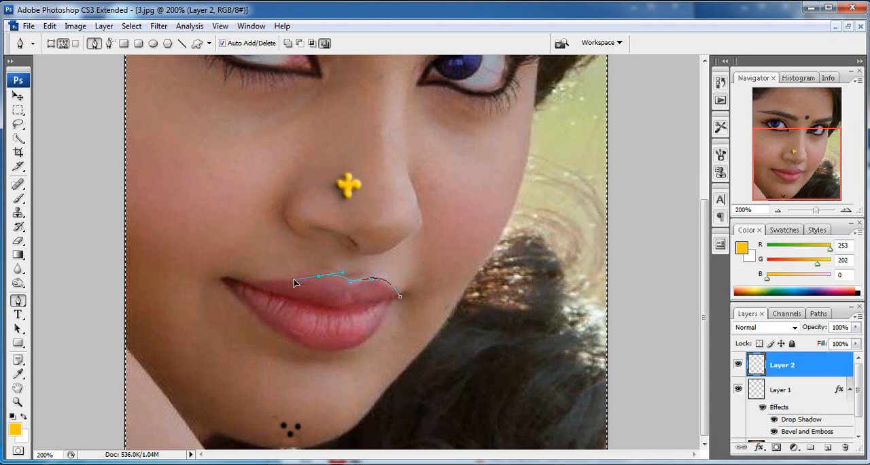
click(224, 279)
drag(258, 320, 273, 331)
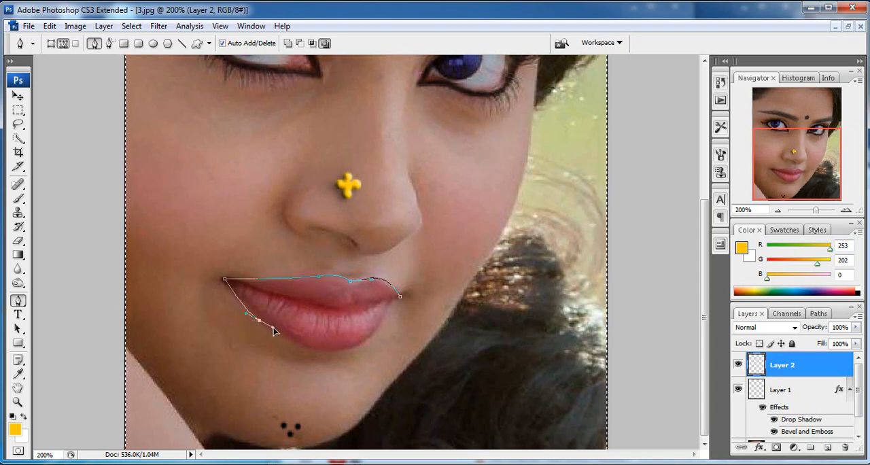
drag(334, 353, 385, 320)
click(399, 298)
Step: Convert the closed lip path into a selection and feather it by 3 pixels
key(alt+minus)
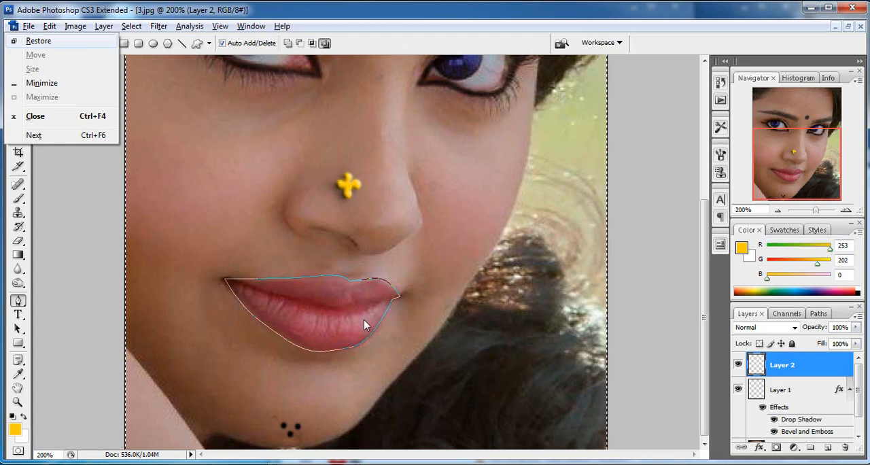
key(Escape)
key(ctrl+minus)
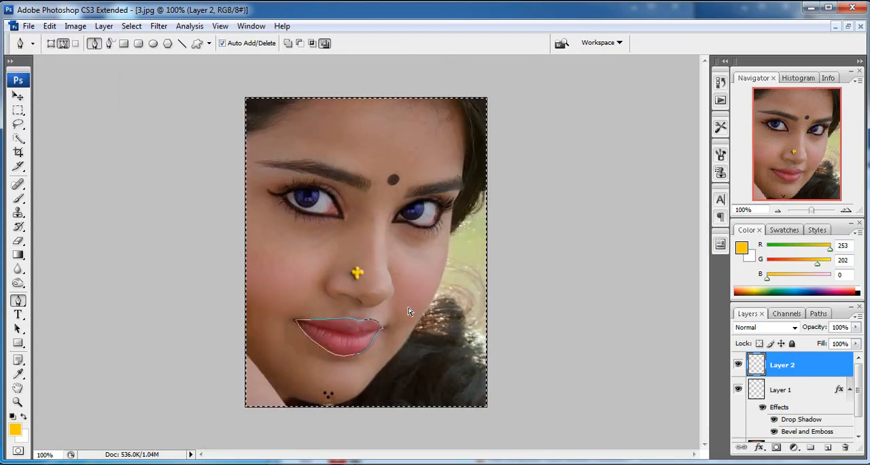
ctrl+click(390, 335)
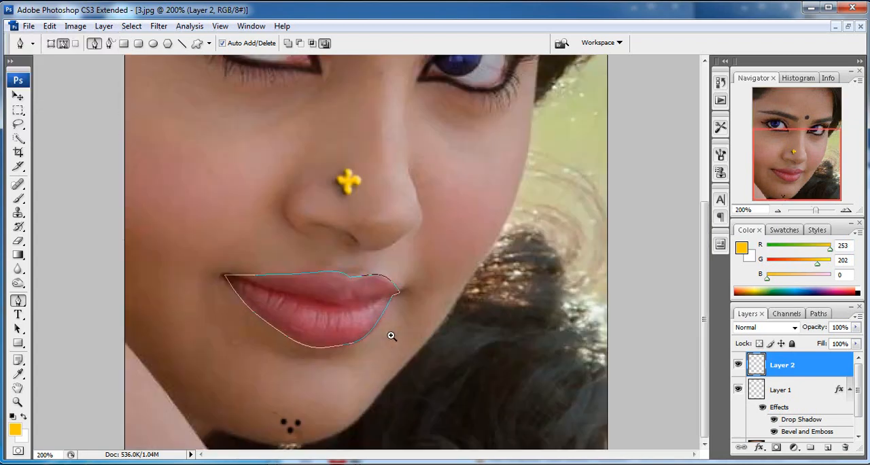
key(ctrl+Return)
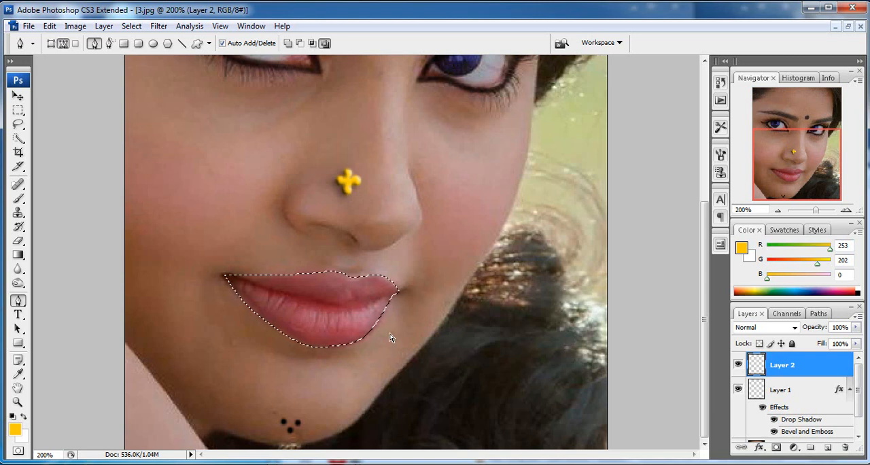
key(ctrl+alt+d)
text(3)
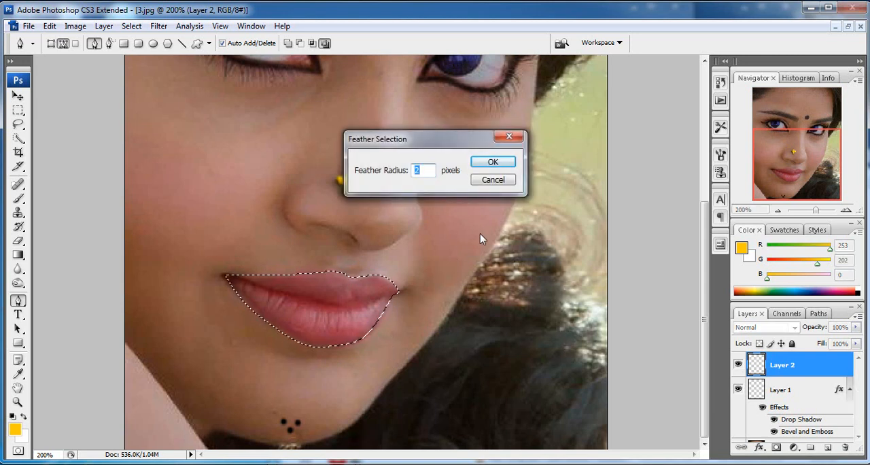
click(494, 164)
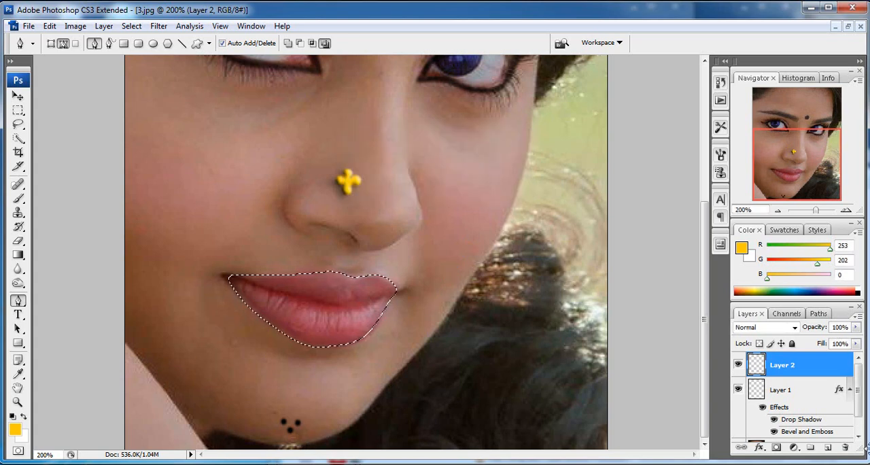
Step: Add a solid colour fill layer over the lip selection in pure red, fd0000
click(793, 447)
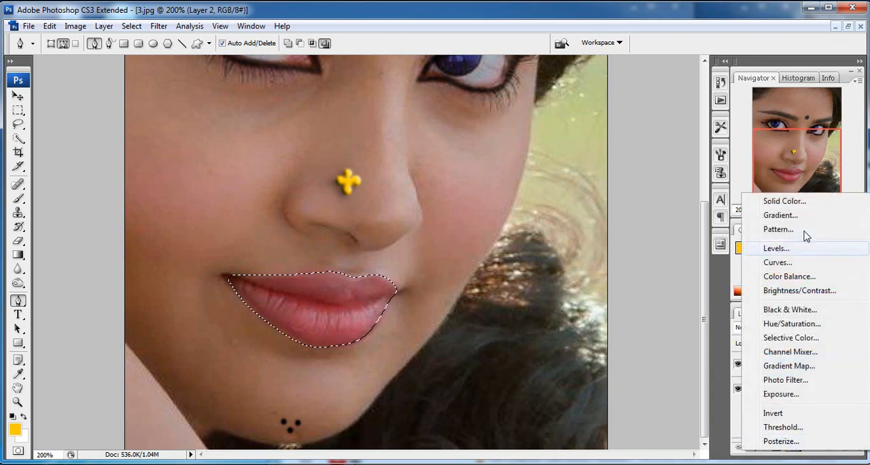
click(800, 202)
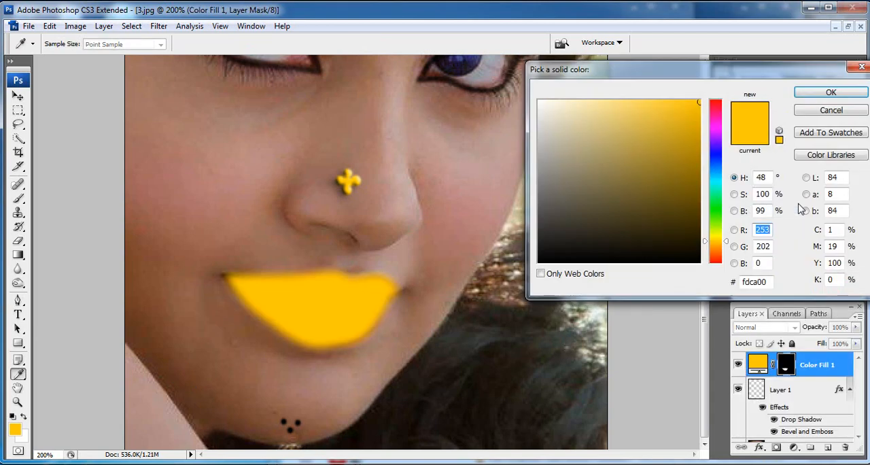
click(718, 104)
drag(722, 105, 723, 99)
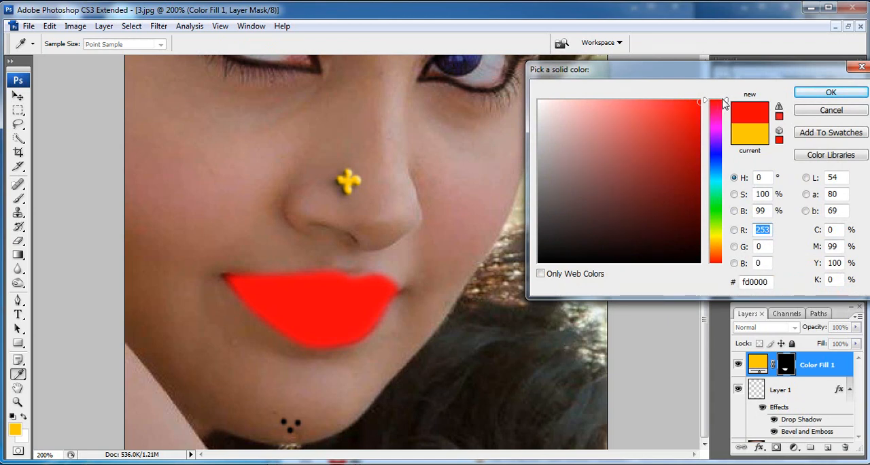
click(847, 95)
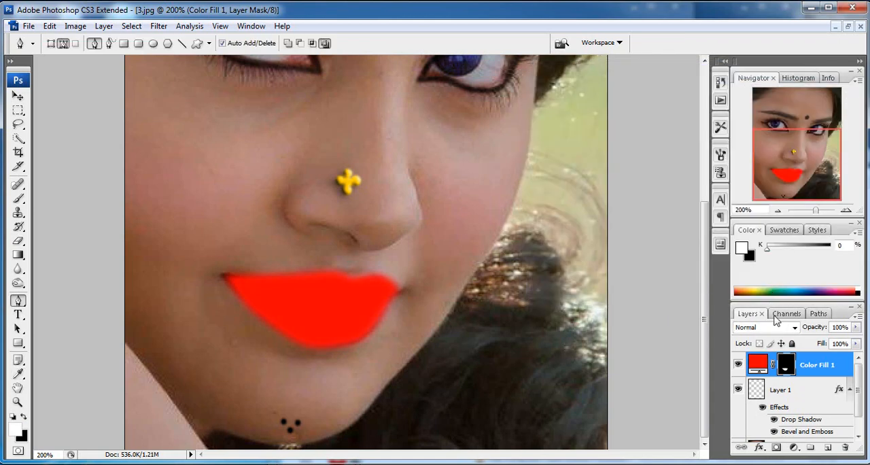
Step: Blend the red lip fill layer using Darken mode and lower its opacity to 67%
click(792, 327)
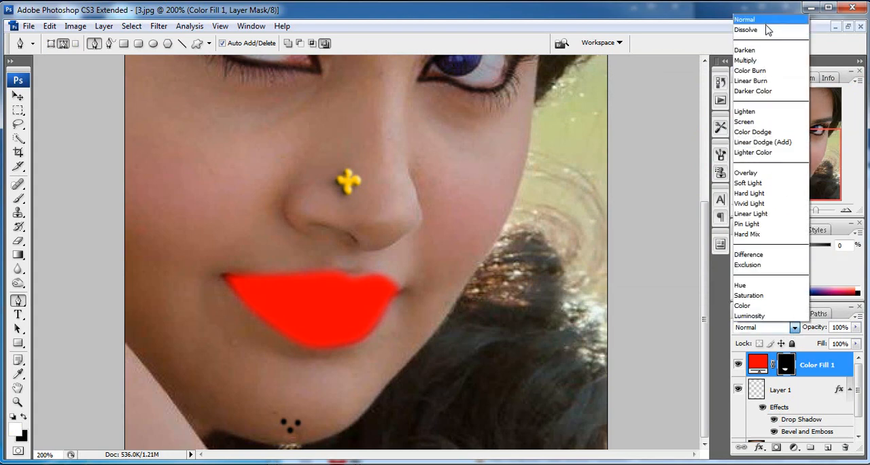
click(766, 50)
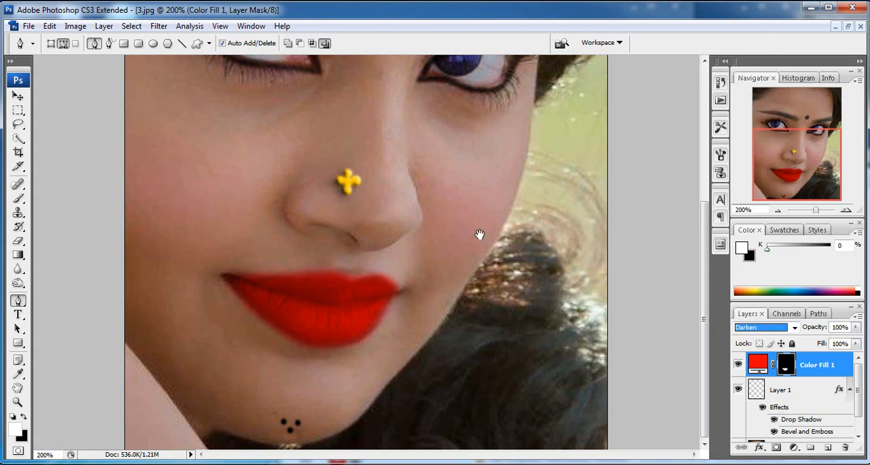
alt+click(479, 218)
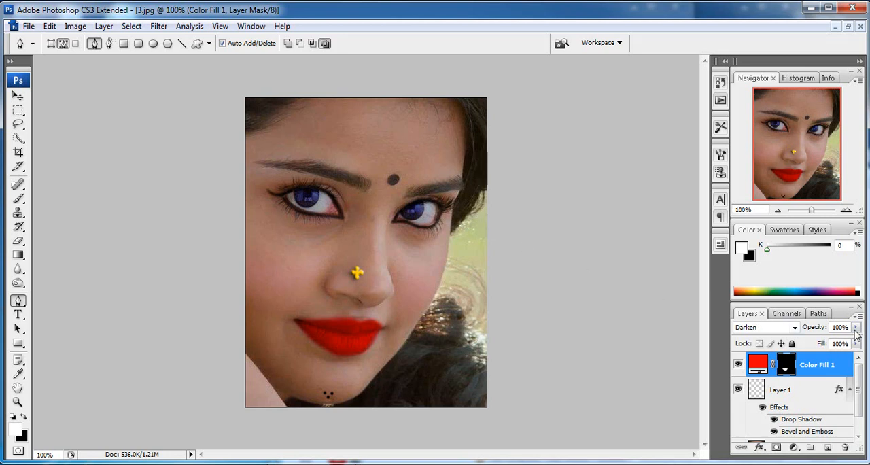
click(855, 329)
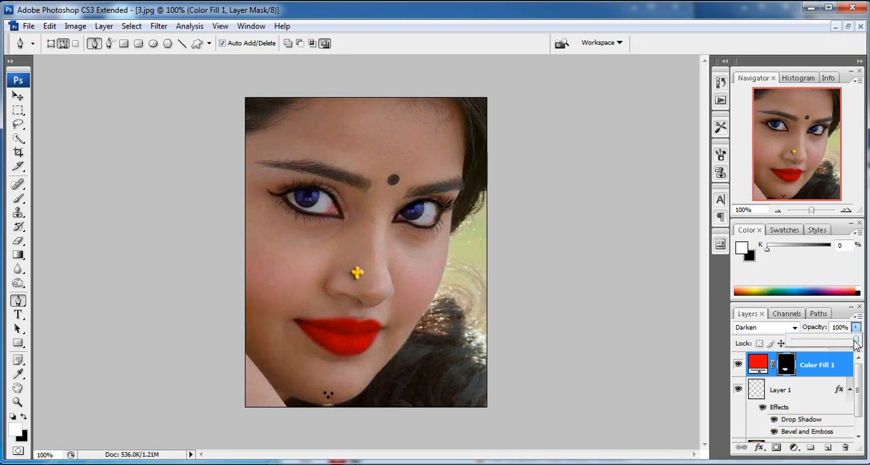
drag(855, 344, 836, 345)
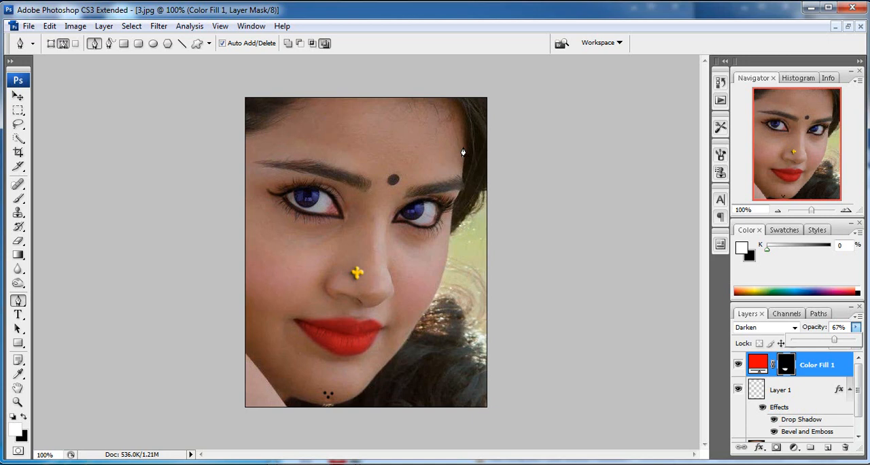
Step: Choose the Burn tool for the eyebrows with a soft brush of 19 px diameter
ctrl+click(361, 156)
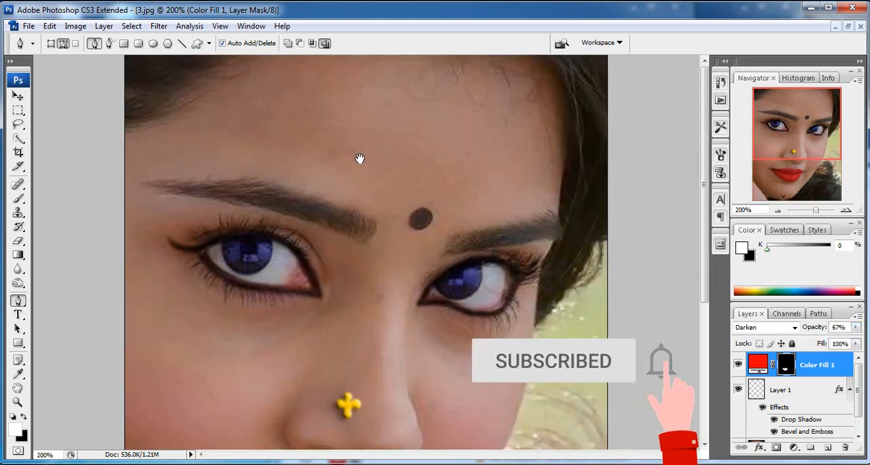
click(18, 283)
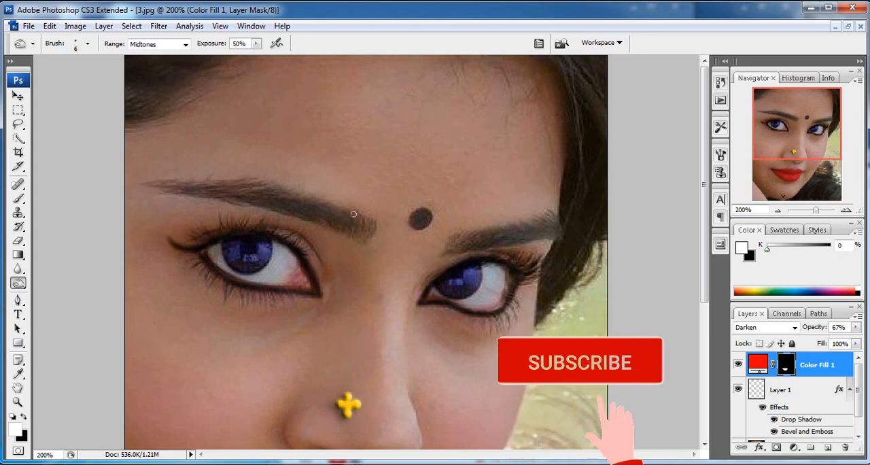
key(bracketright)
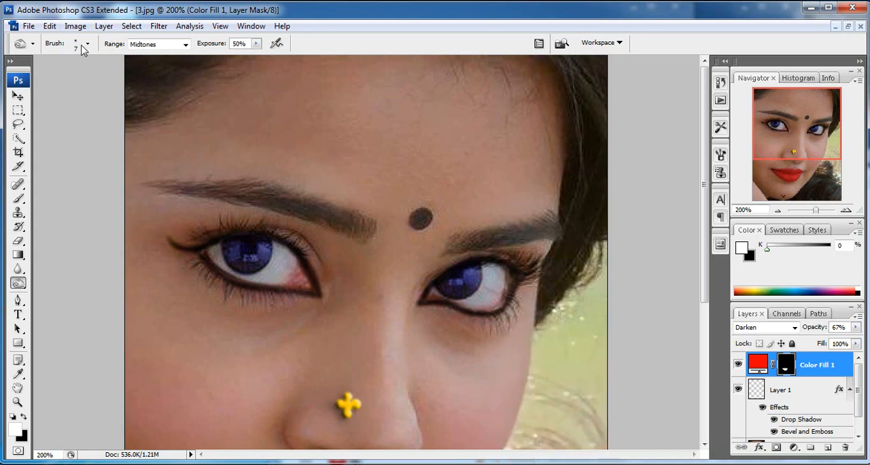
click(86, 44)
mouse_move(25, 81)
mouse_down()
mouse_move(46, 83)
mouse_move(31, 82)
mouse_up()
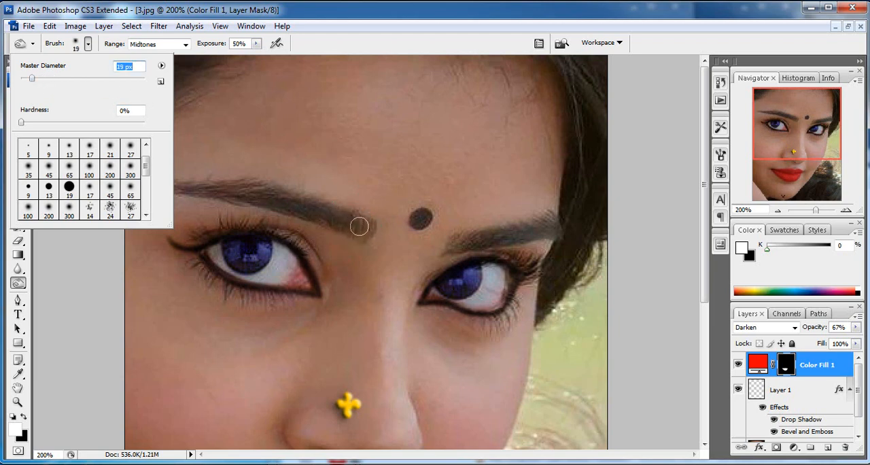
click(360, 227)
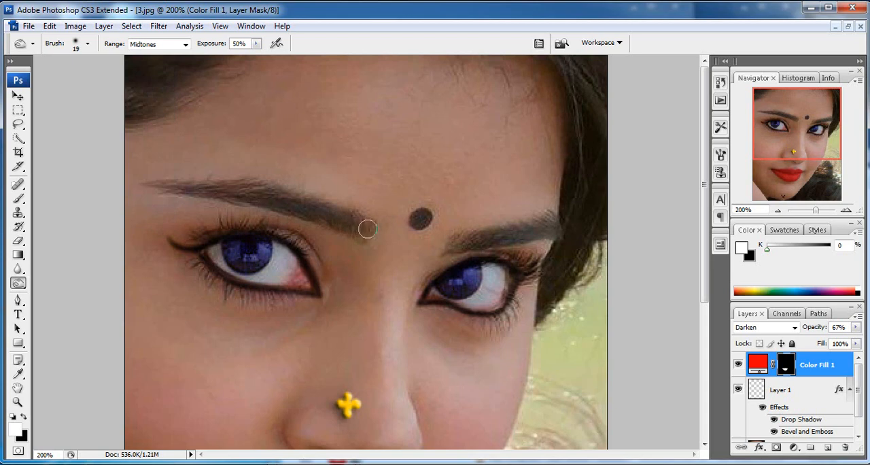
Step: Make the Background layer active and darken both eyebrows along their full length with Burn strokes in the midtones at 50% exposure
scroll(745, 383, down, 2)
scroll(751, 371, up, 2)
scroll(789, 396, down, 2)
drag(861, 406, 860, 374)
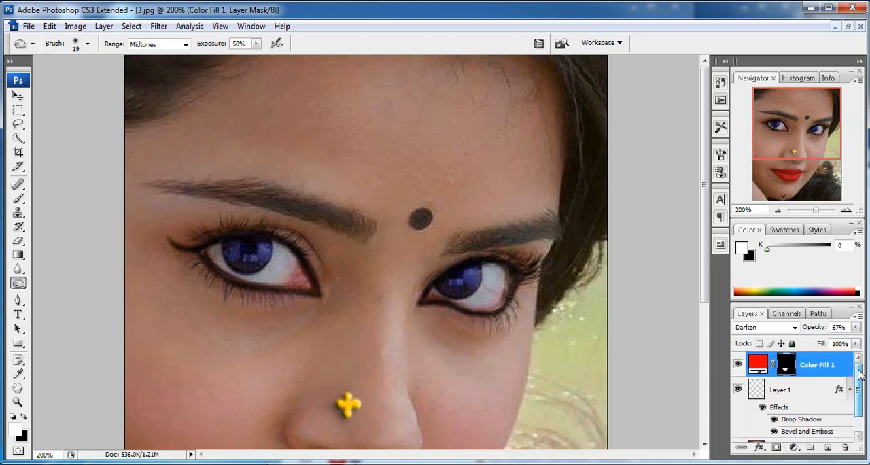
scroll(860, 374, down, 1)
click(788, 430)
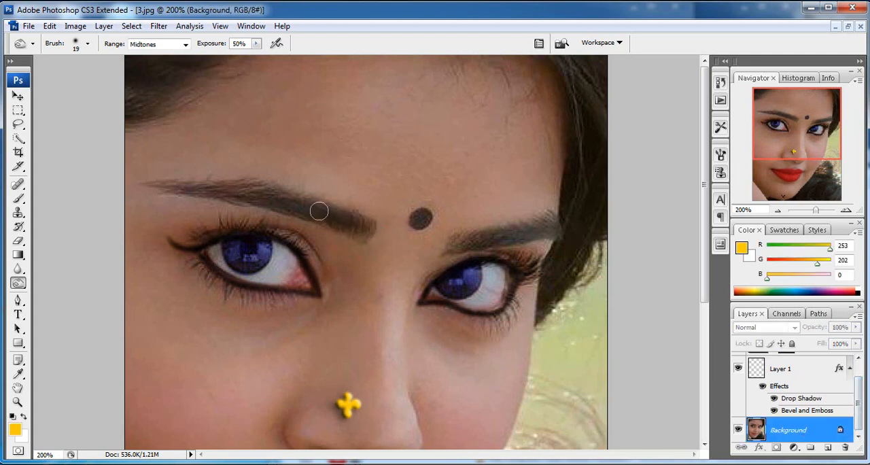
mouse_move(320, 211)
mouse_down()
mouse_move(221, 186)
mouse_move(159, 183)
mouse_up()
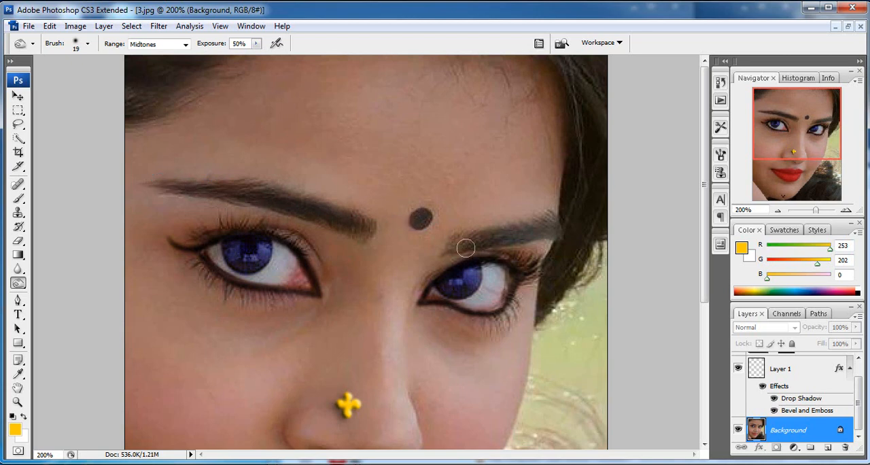
mouse_move(466, 241)
mouse_down()
mouse_move(541, 225)
mouse_move(559, 233)
mouse_move(554, 223)
mouse_up()
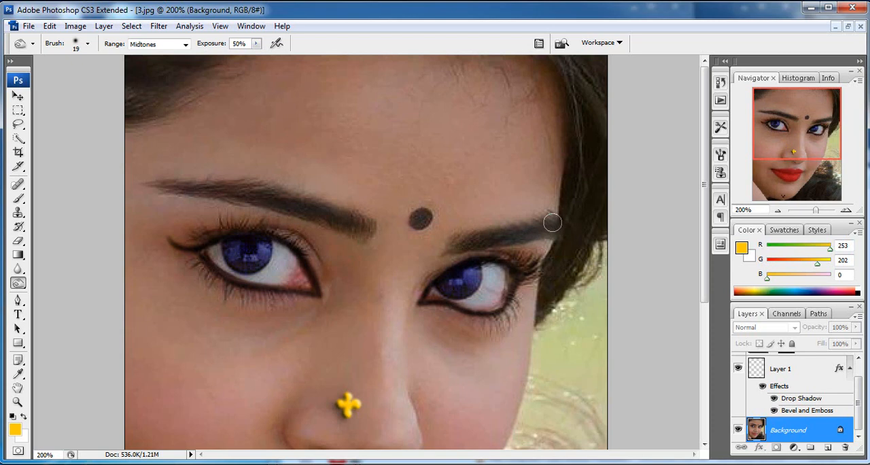
drag(453, 245, 554, 230)
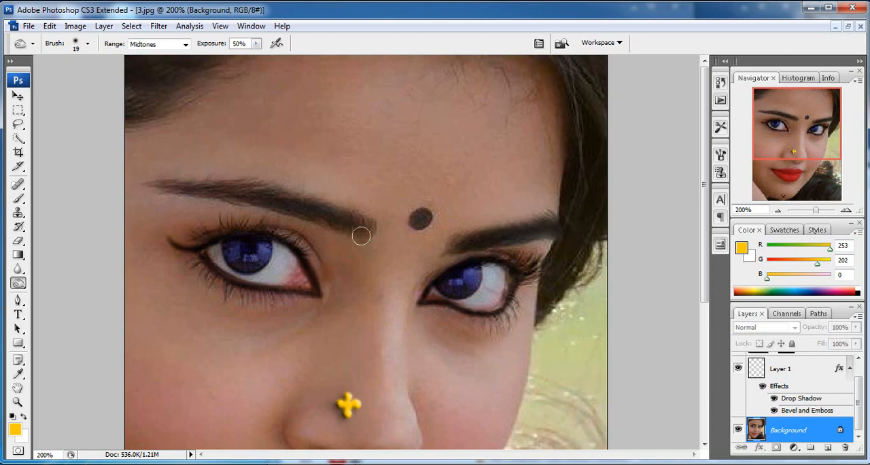
mouse_move(361, 236)
mouse_down()
mouse_move(272, 197)
mouse_move(215, 195)
mouse_move(254, 191)
mouse_move(166, 183)
mouse_up()
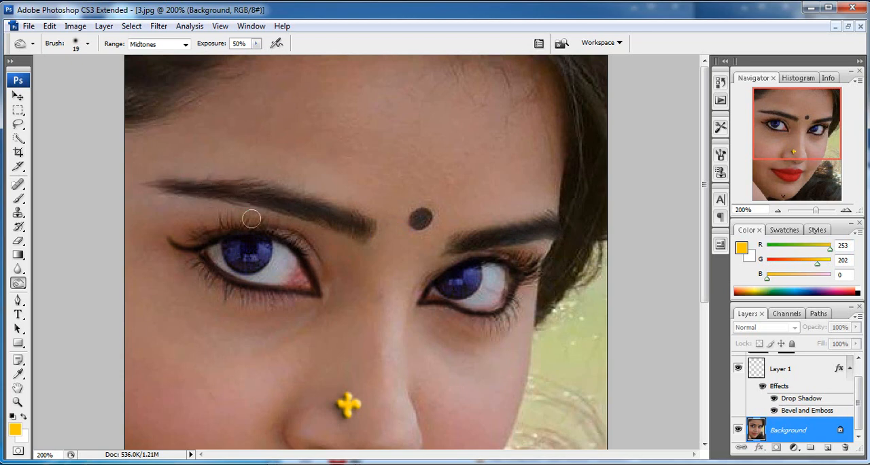
Step: Start a Selective Color adjustment on the Background layer and set Black to +13% for the Blacks
key(ctrl+minus)
key(ctrl+minus)
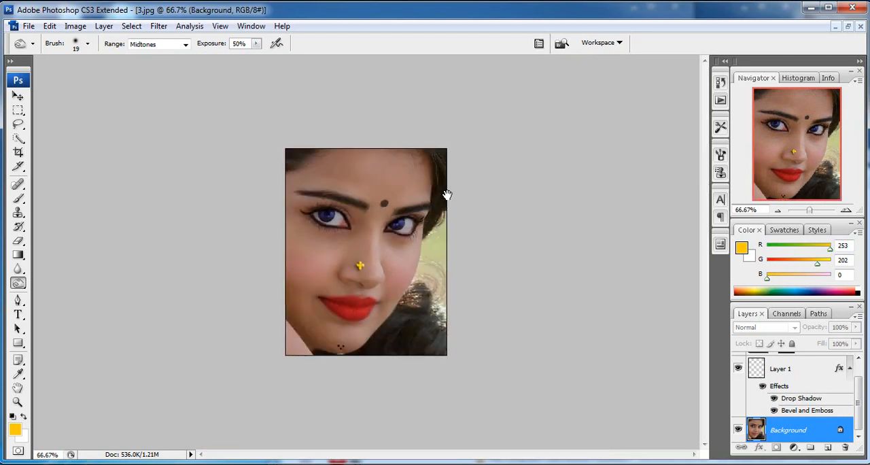
key(alt+i)
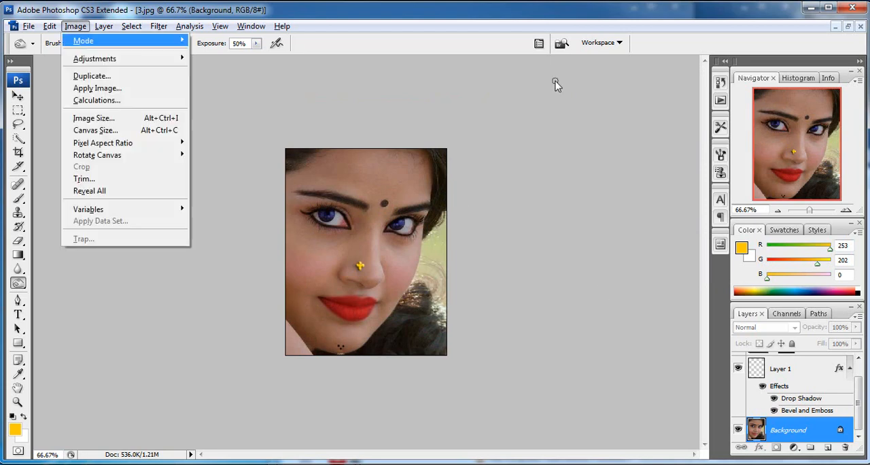
key(a)
key(s)
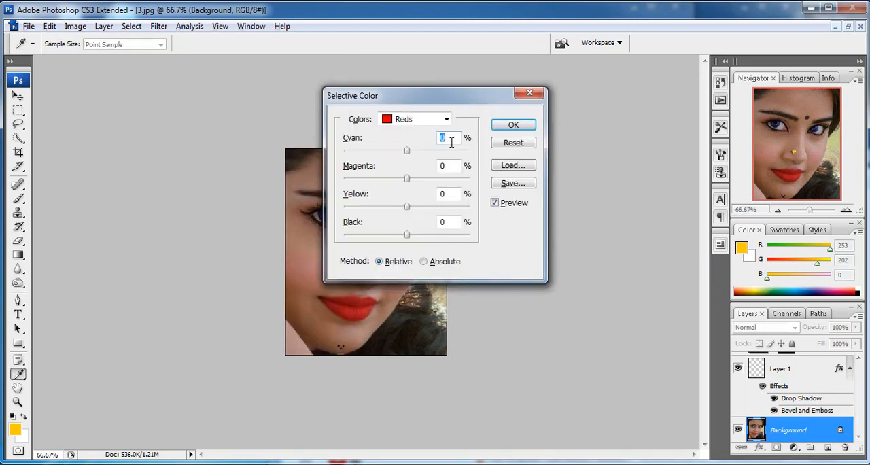
drag(496, 100, 634, 88)
click(585, 109)
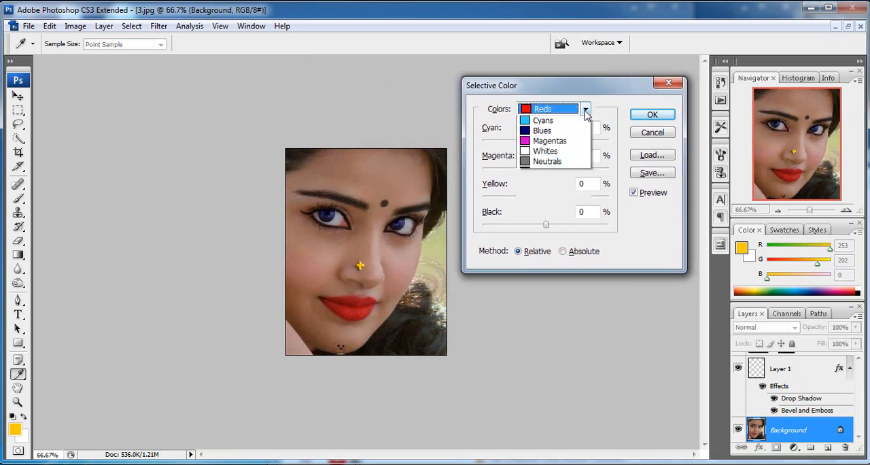
click(551, 204)
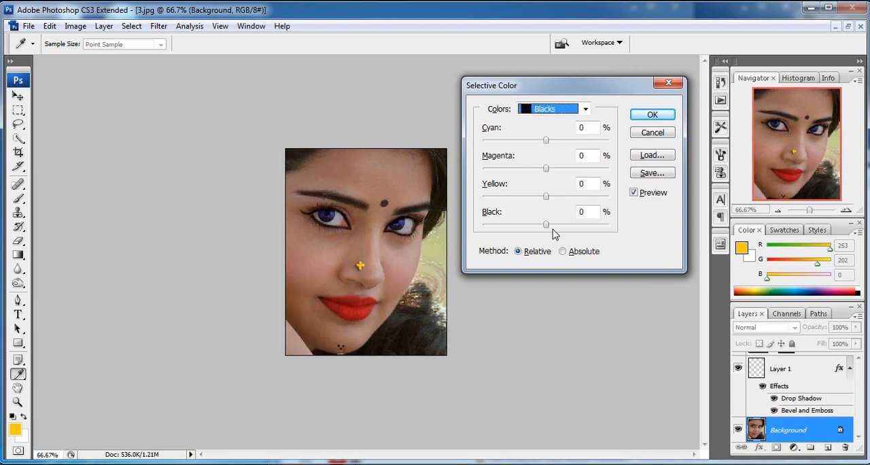
drag(615, 87, 679, 70)
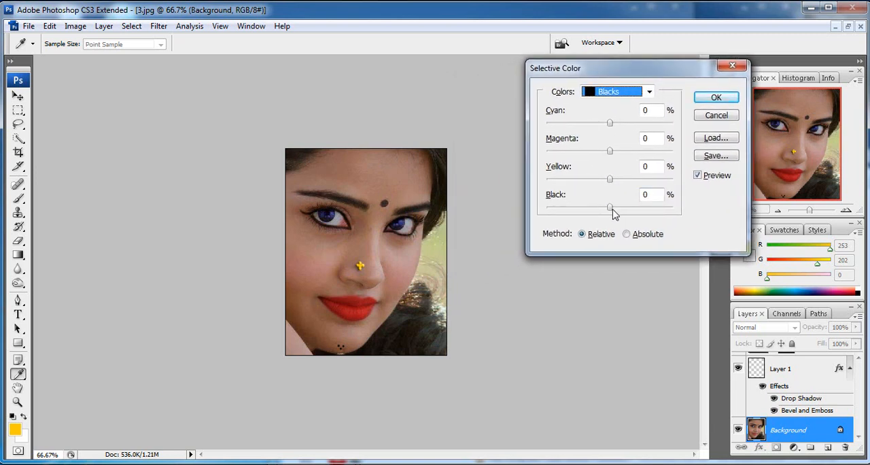
drag(611, 212, 619, 210)
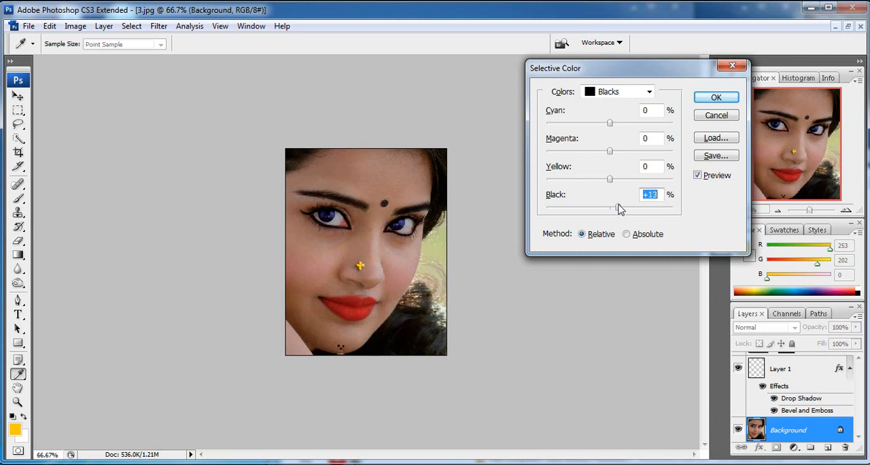
Step: Set Black to +6% for the Neutrals and apply the Selective Color adjustment
click(631, 91)
click(611, 176)
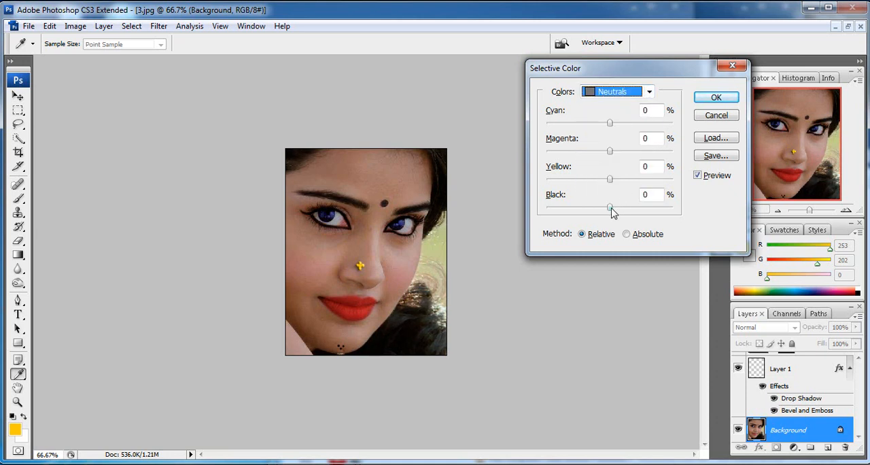
drag(612, 212, 617, 212)
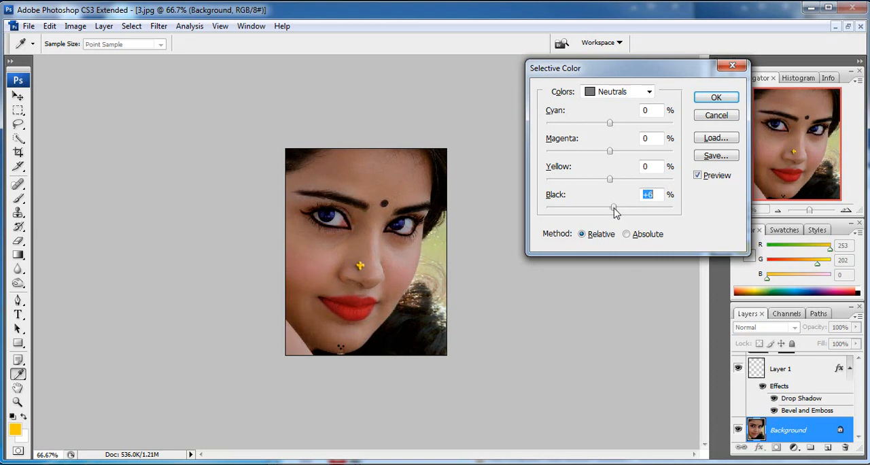
click(724, 101)
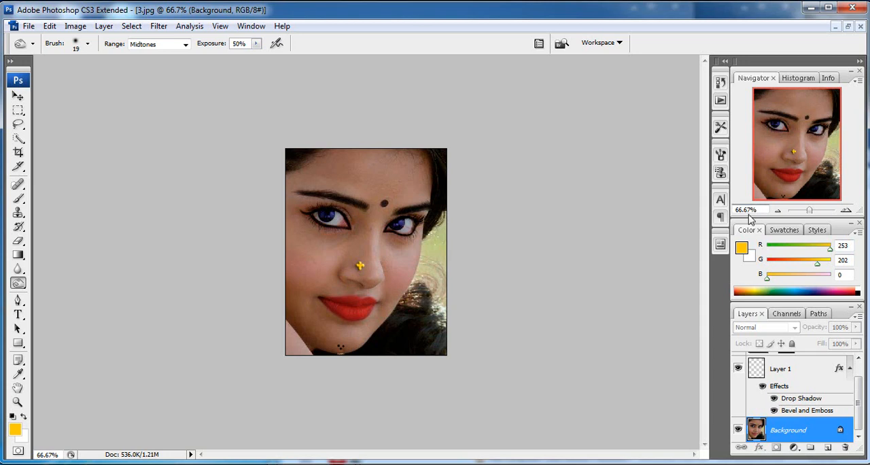
Step: Toggle the nose ornament layer's visibility off and on to compare the portrait with and without it
ctrl+click(410, 378)
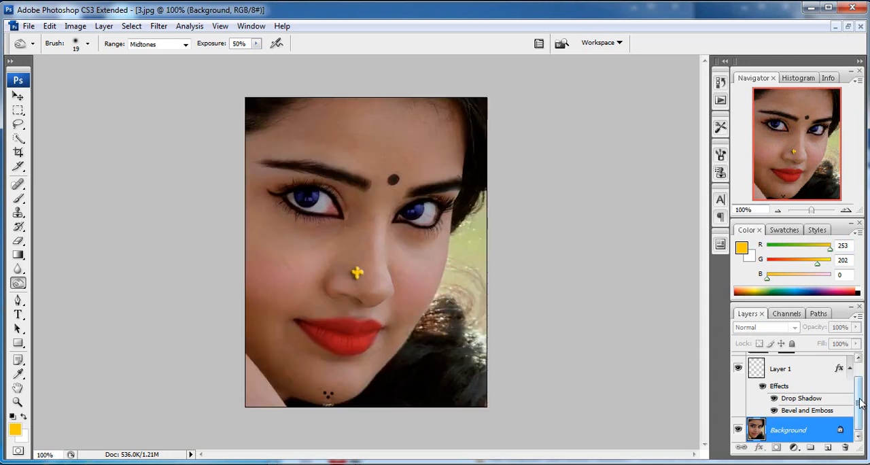
scroll(857, 394, up, 1)
click(738, 387)
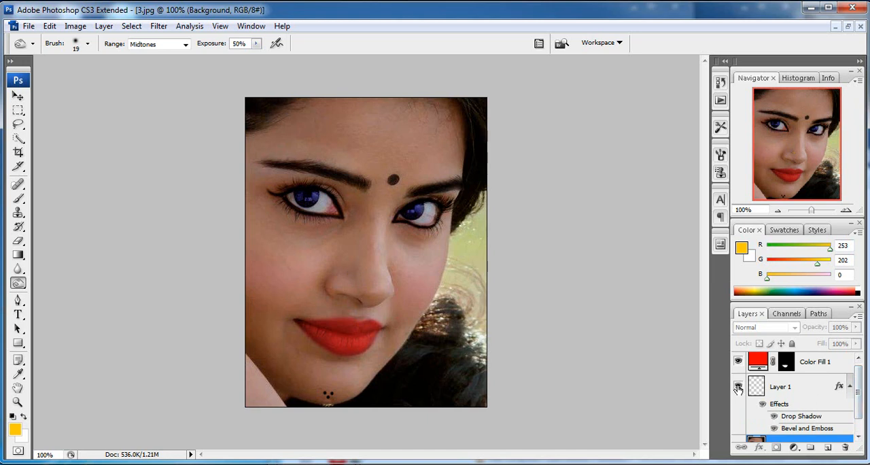
click(738, 387)
click(738, 387)
click(738, 387)
scroll(819, 384, down, 1)
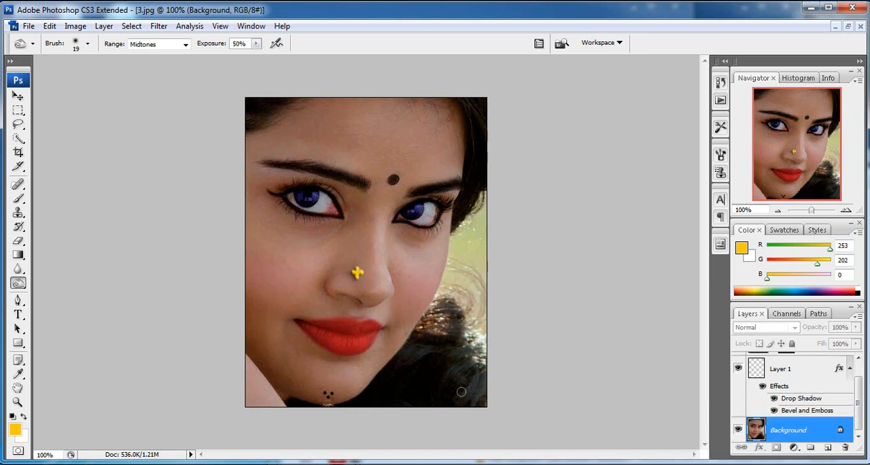